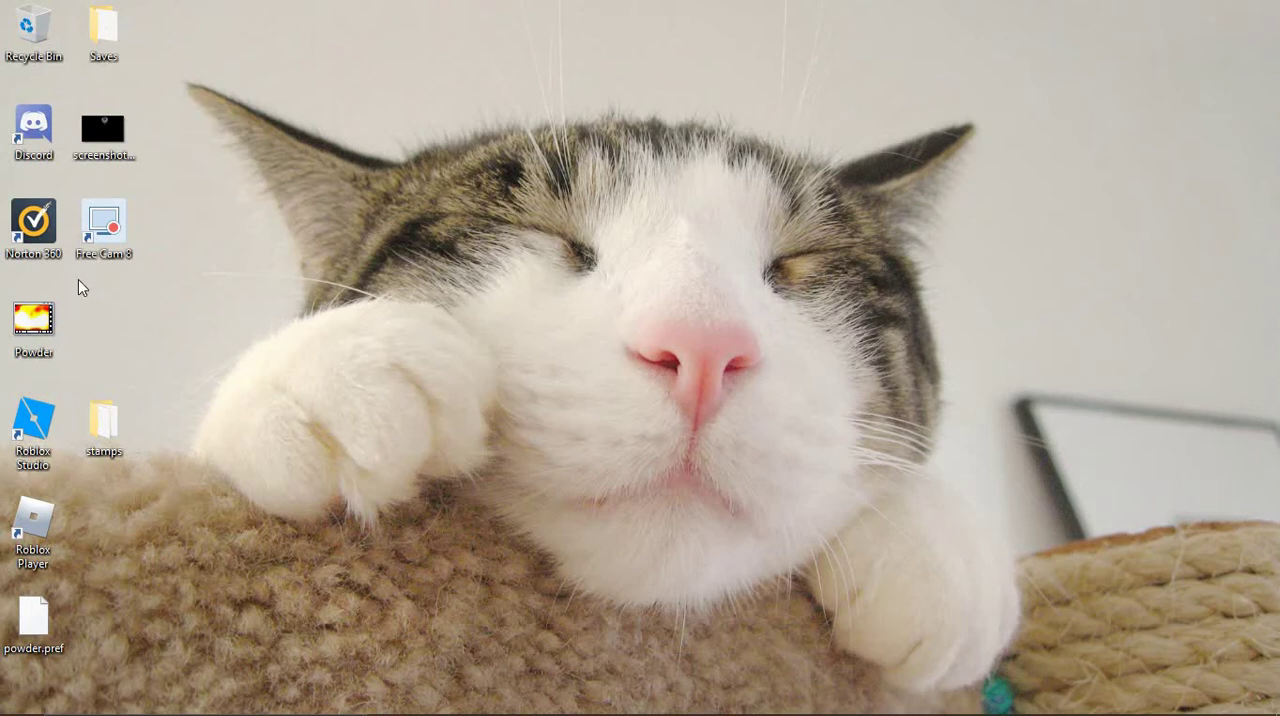
Launch The Powder Toy, dismiss the intro help screen and maximize the window.
double_click(34, 322)
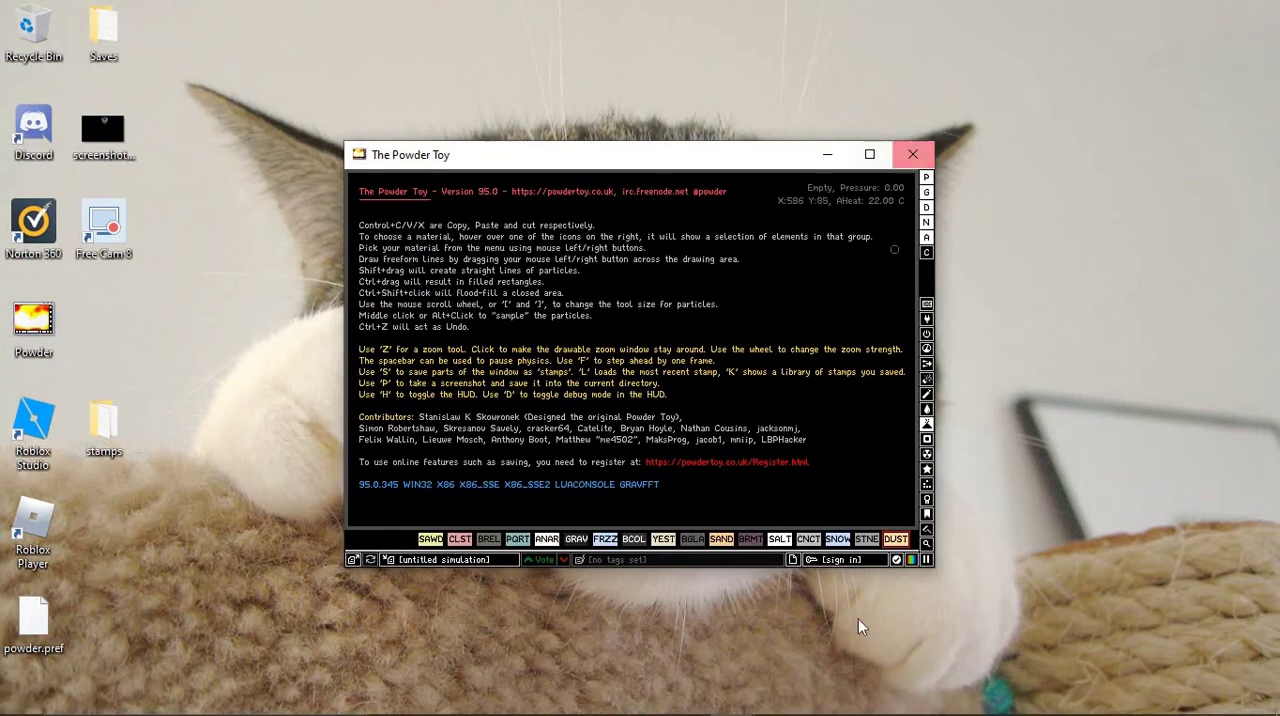
mouse_move(926, 252)
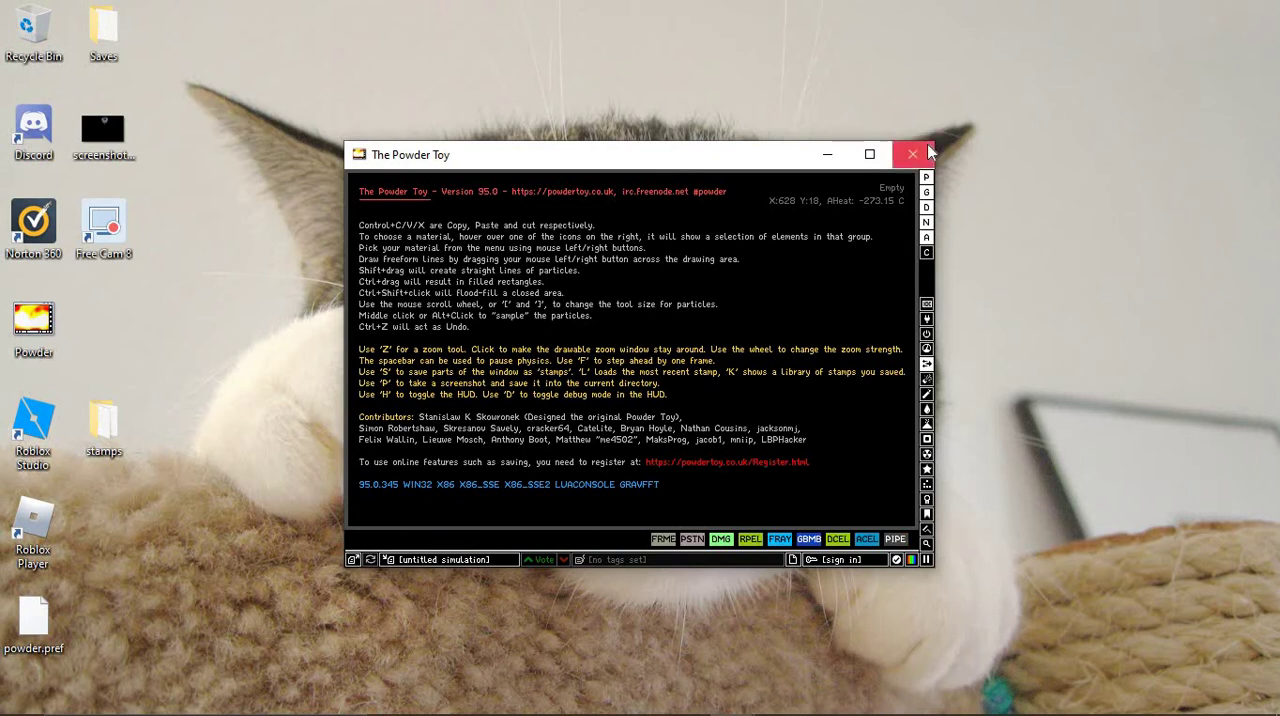
left_click(913, 154)
left_click(733, 697)
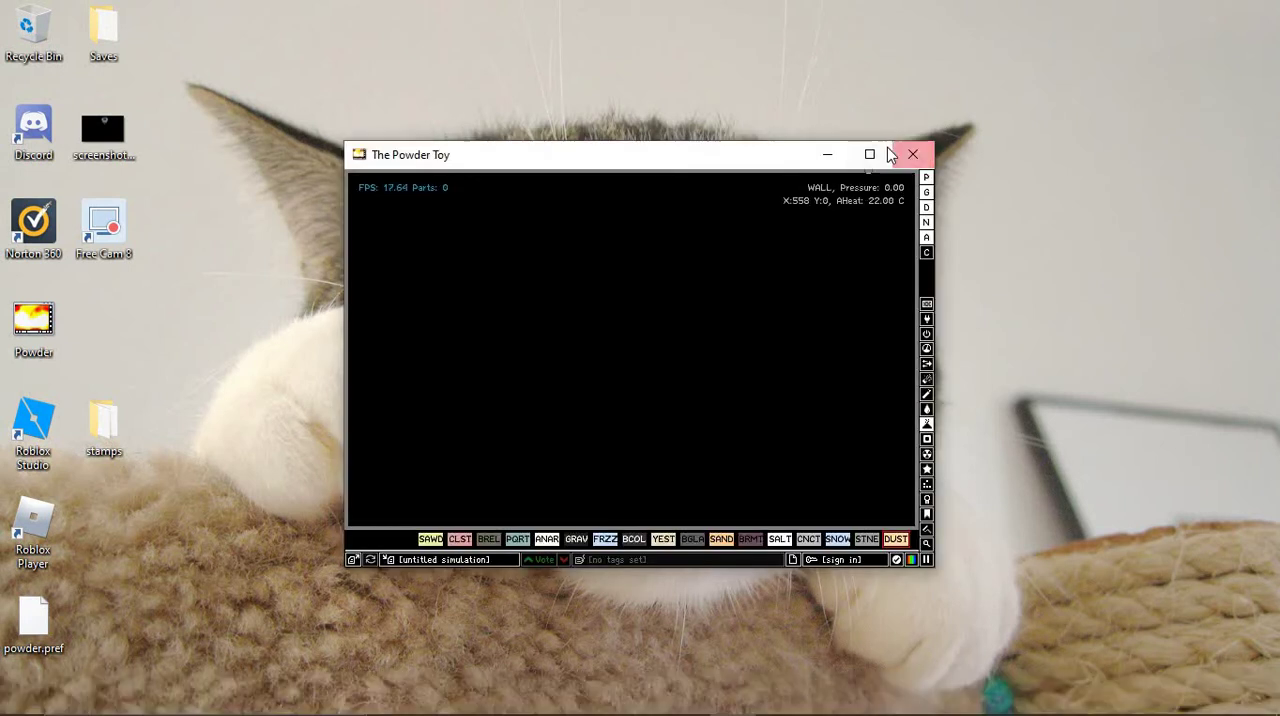
left_click(869, 154)
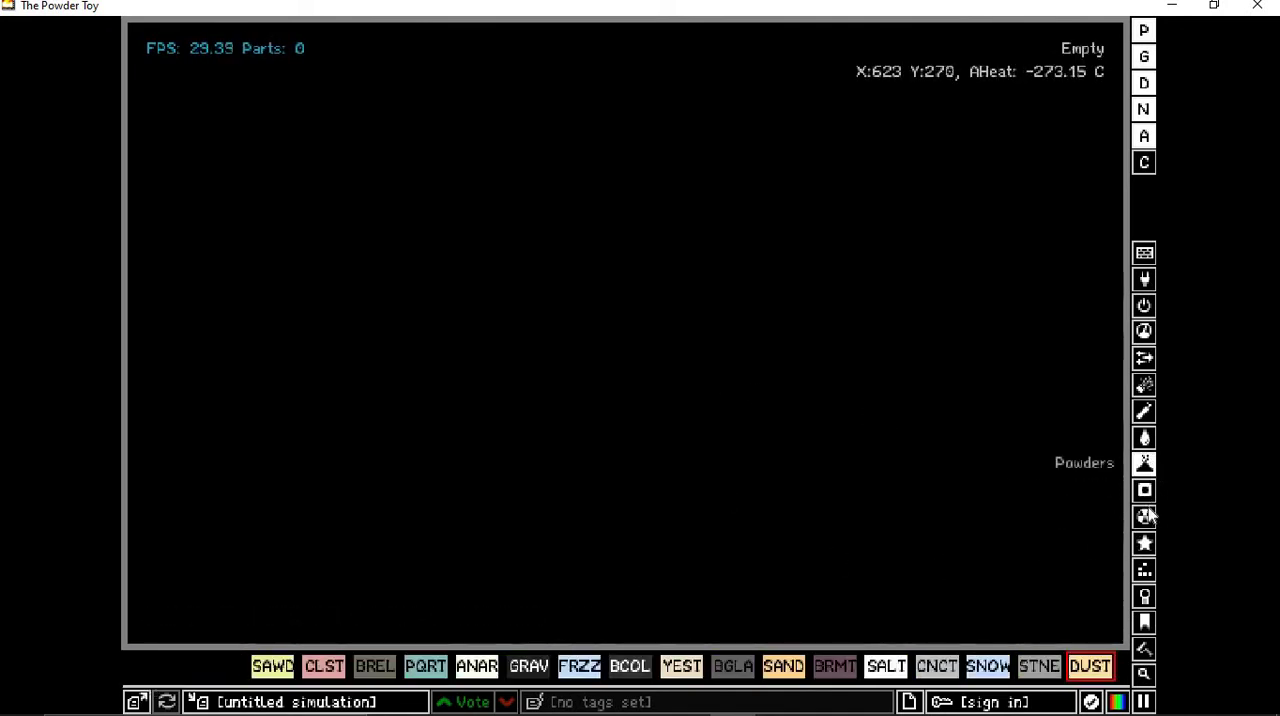
mouse_move(1144, 516)
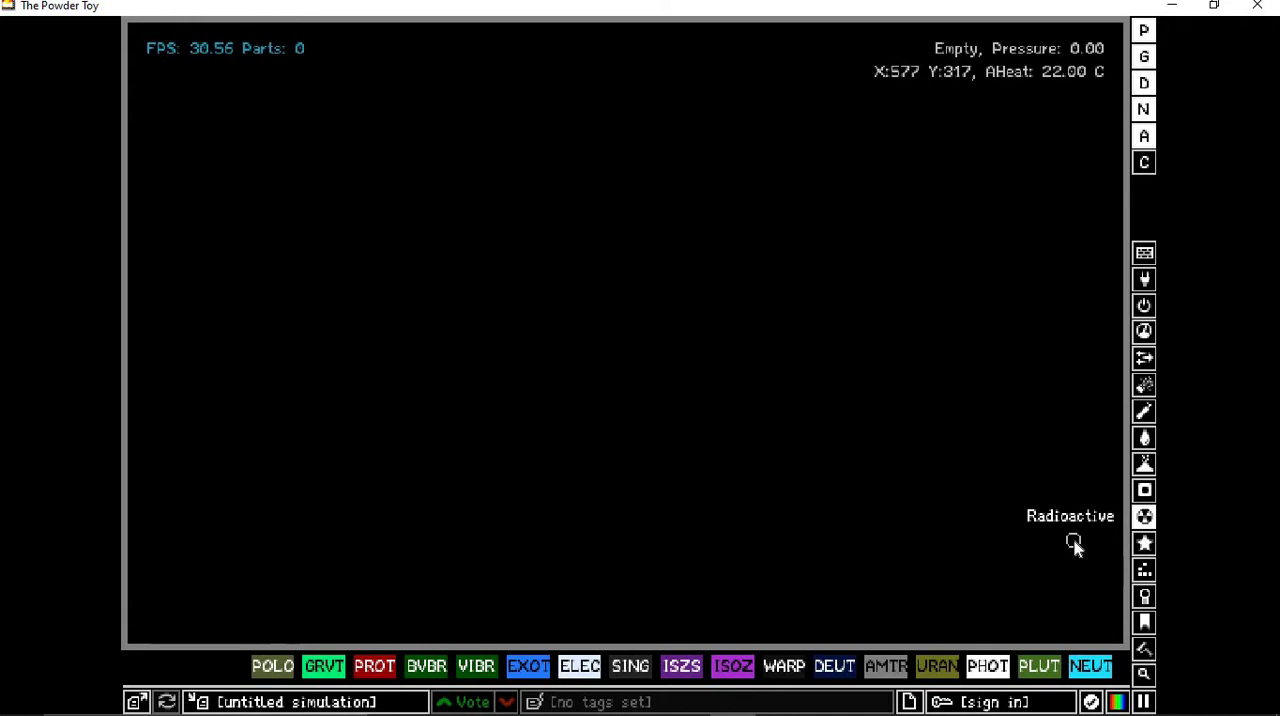
mouse_move(926, 439)
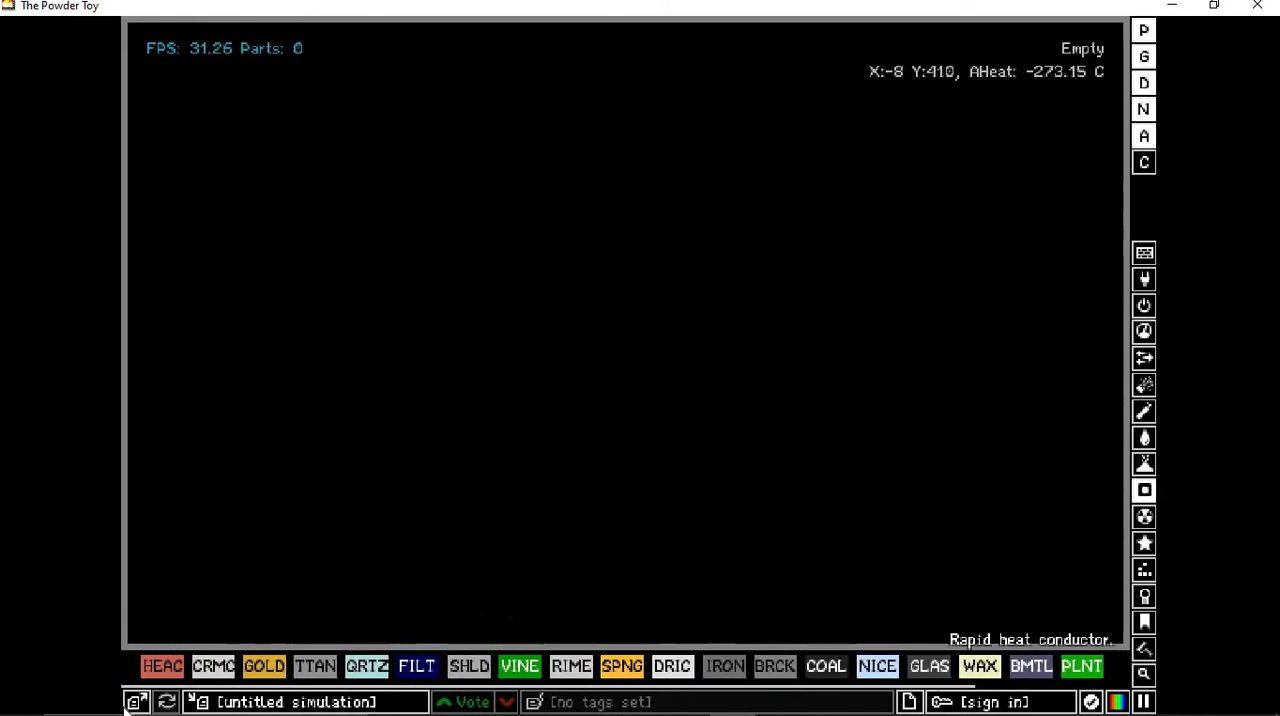
Open the BODY V5 save from page 2 of the online save browser.
left_click(136, 702)
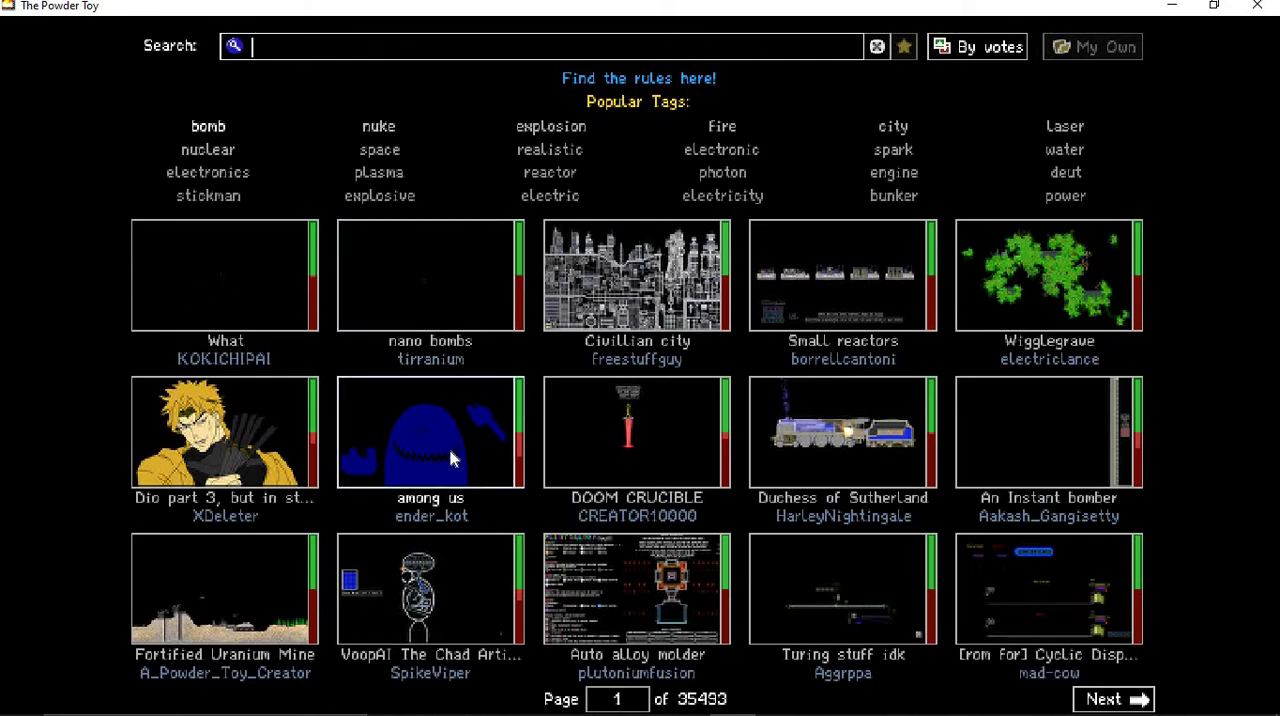
scroll(446, 456, "down", 1)
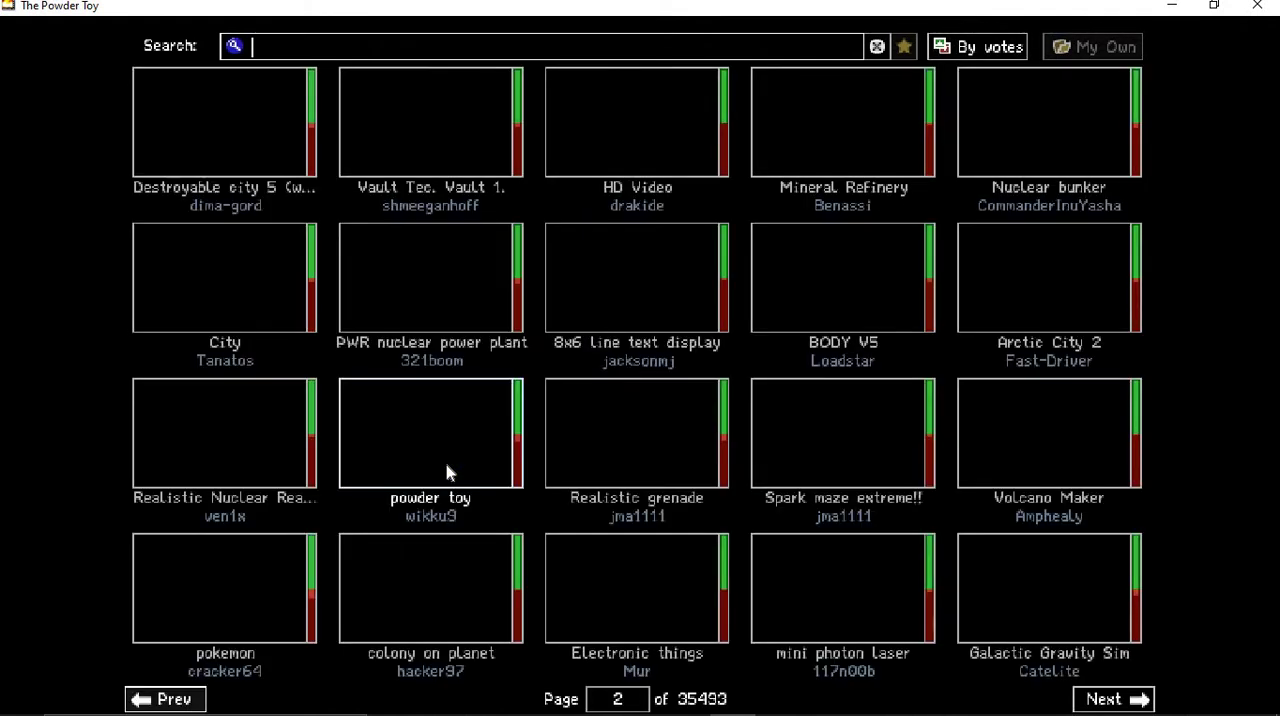
scroll(447, 471, "up", 1)
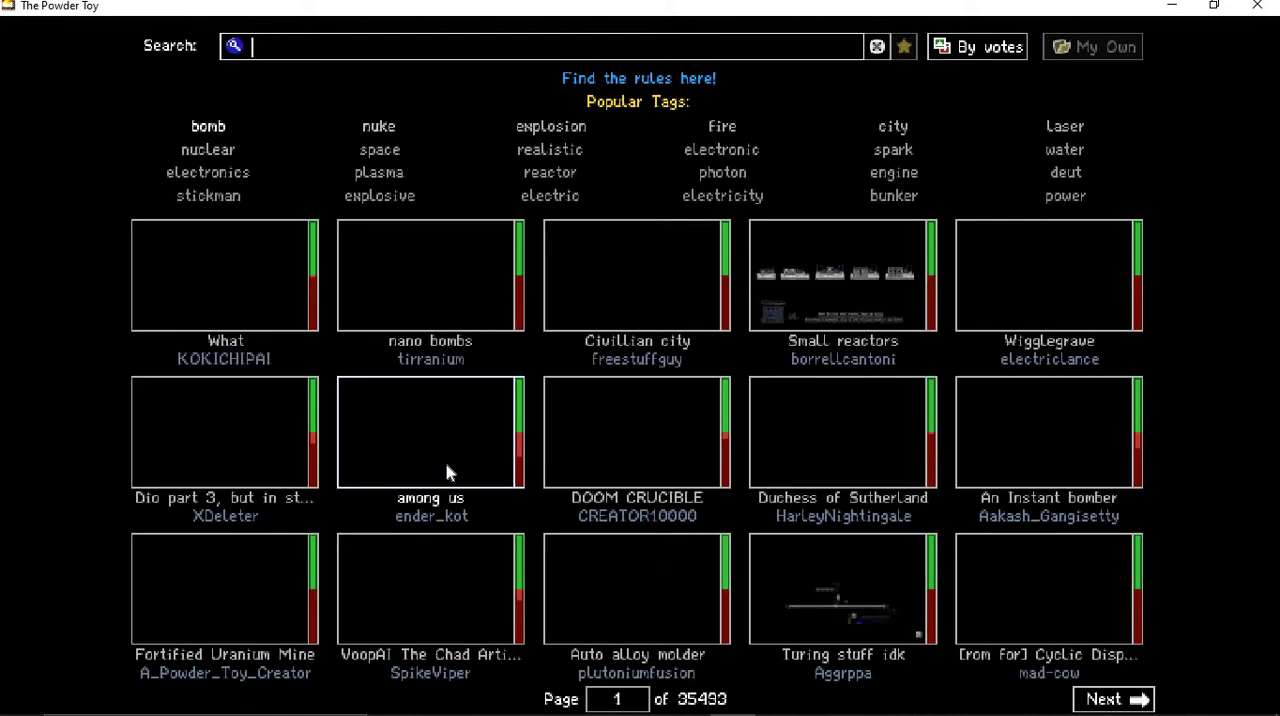
scroll(447, 471, "down", 1)
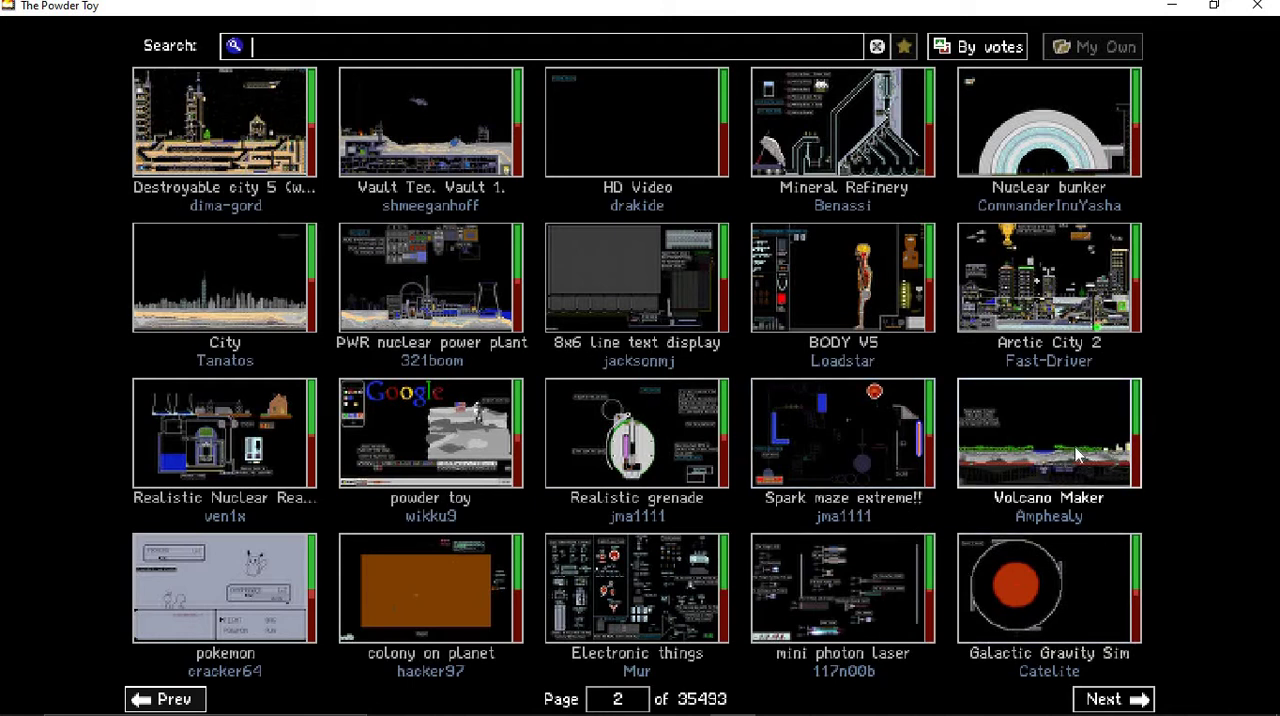
left_click(890, 290)
left_click(262, 632)
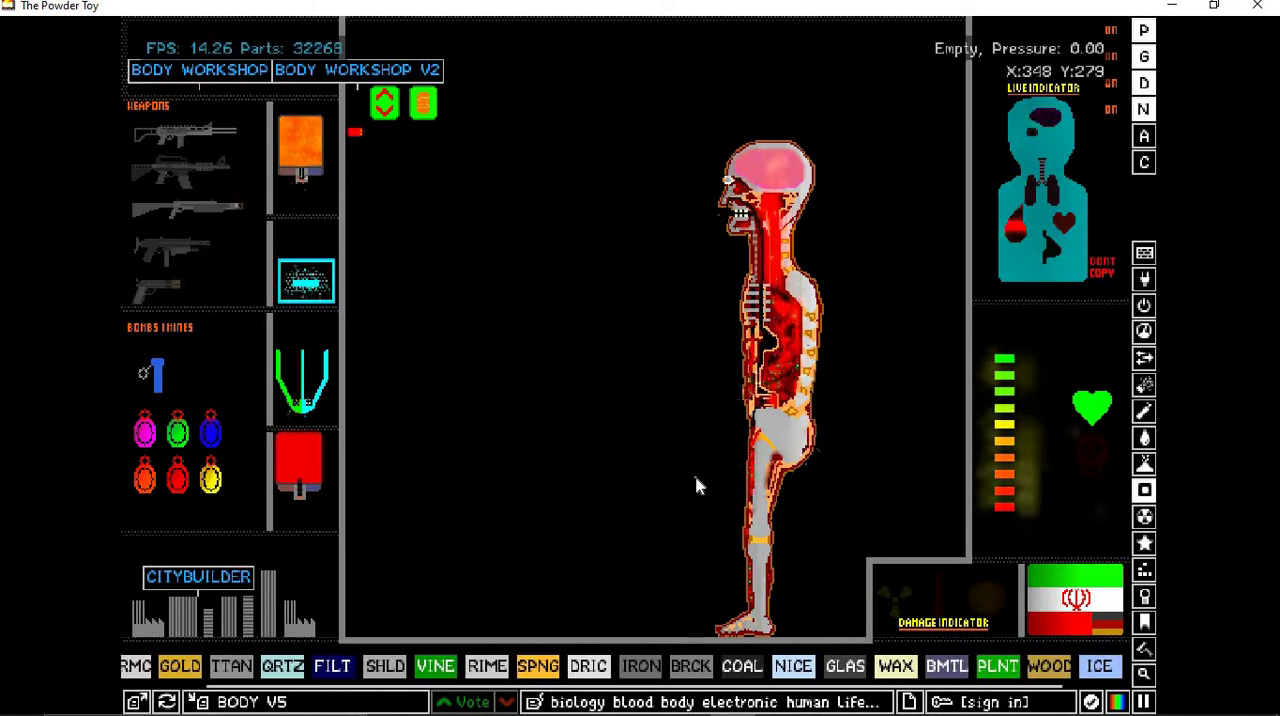
Switch to Nothing Display rendering and inspect the head and body with the zoom window.
key("8")
scroll(680, 458, "up", 1)
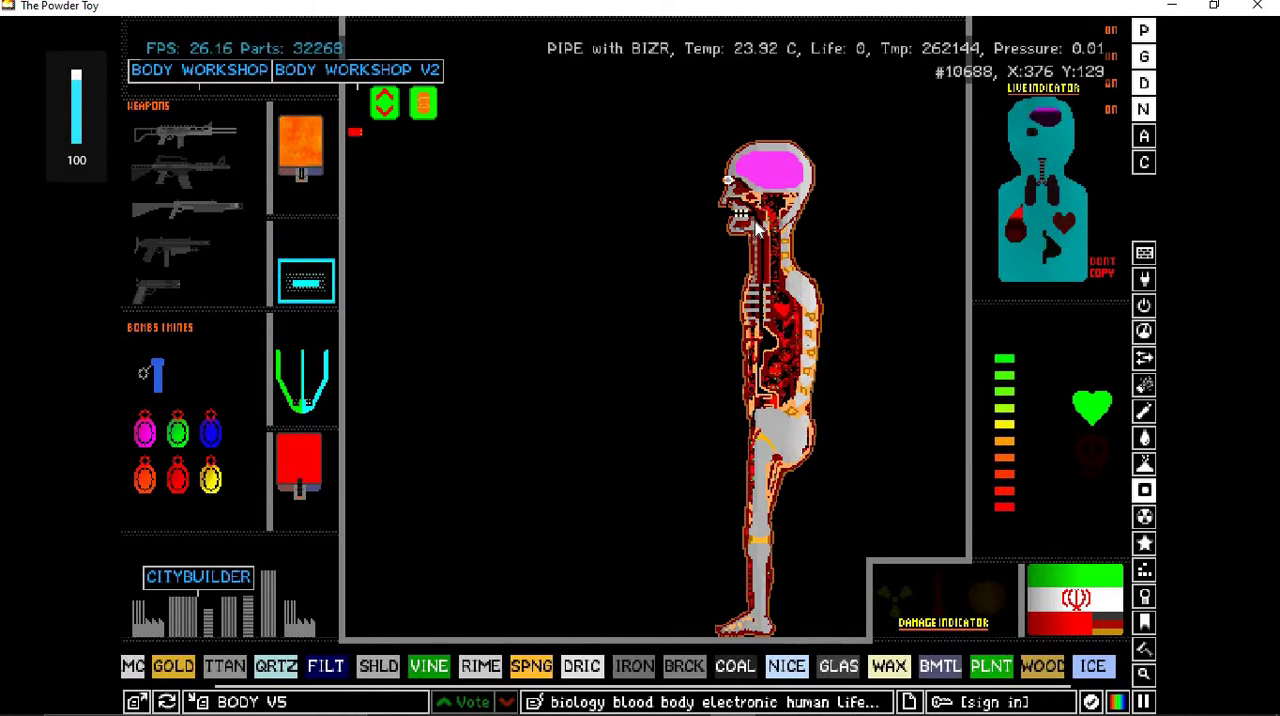
key("z")
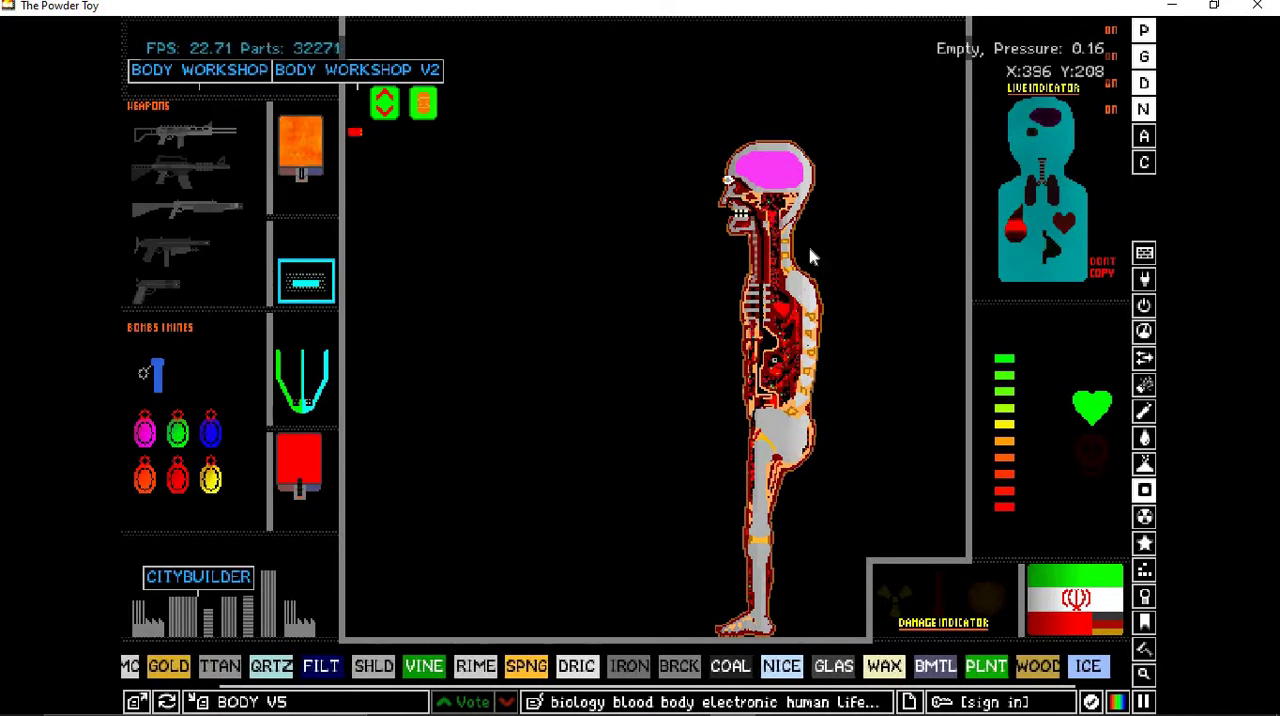
key("z")
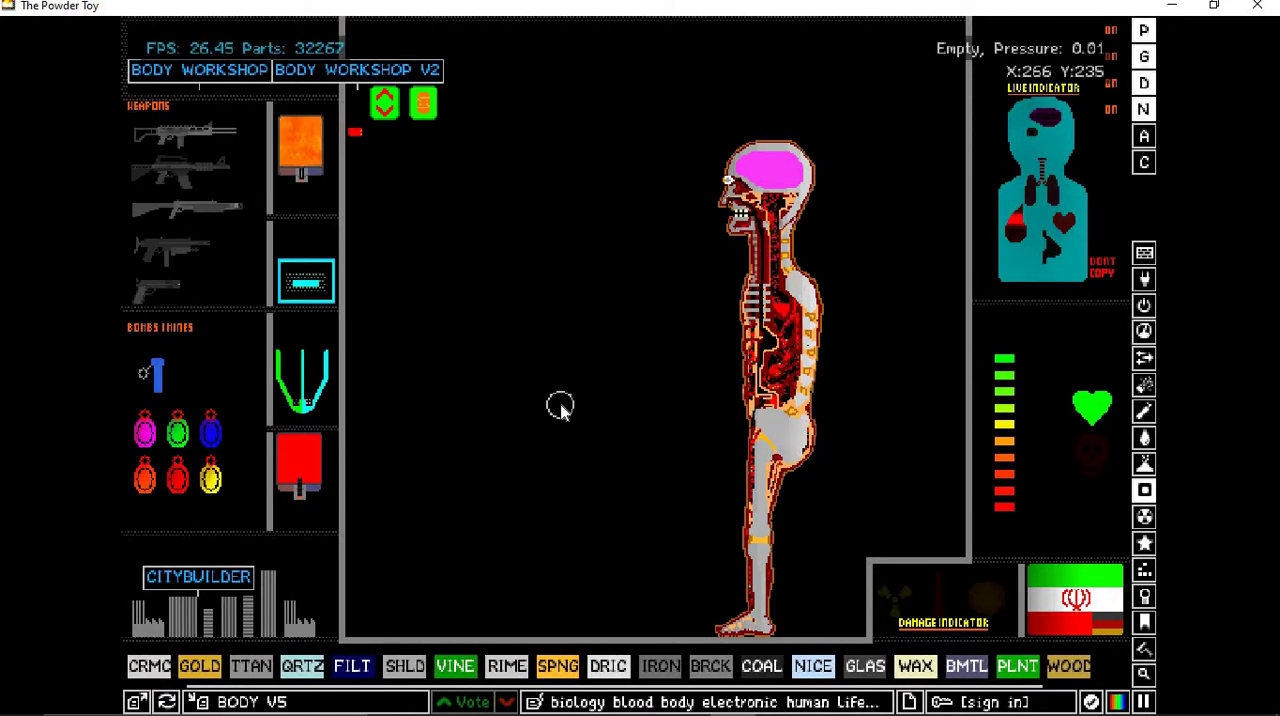
key("z")
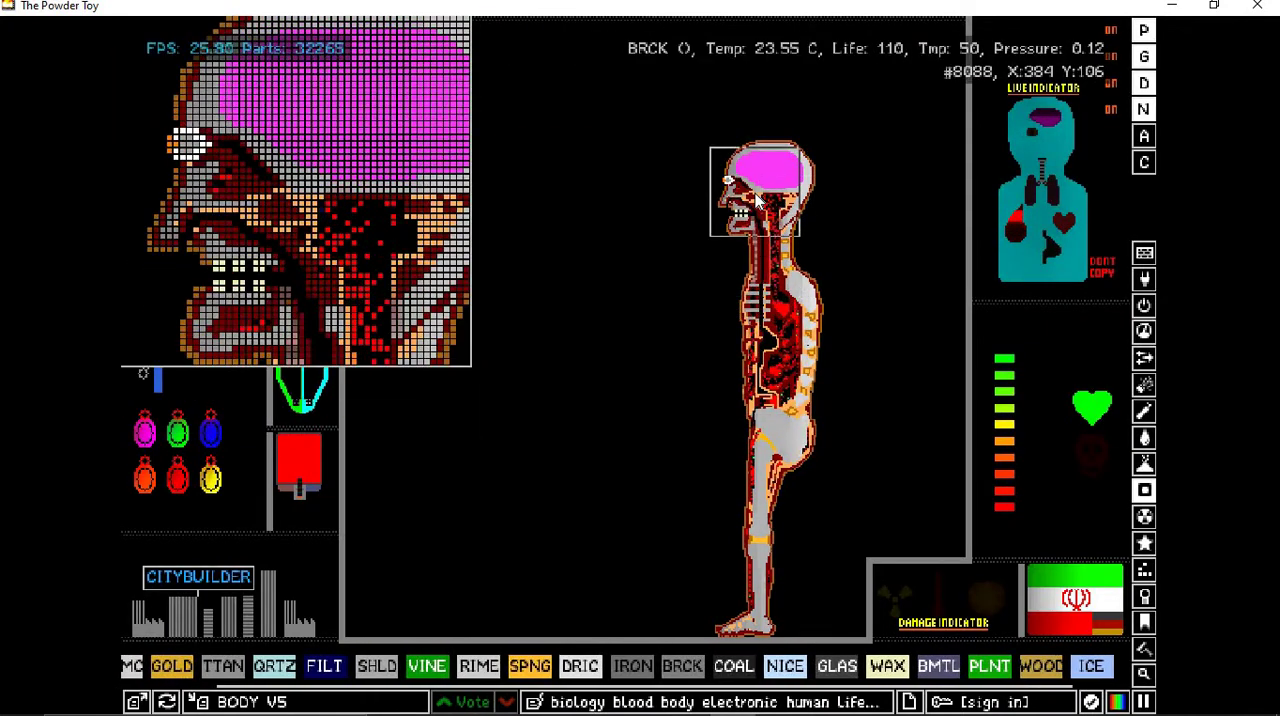
scroll(766, 192, "down", 2)
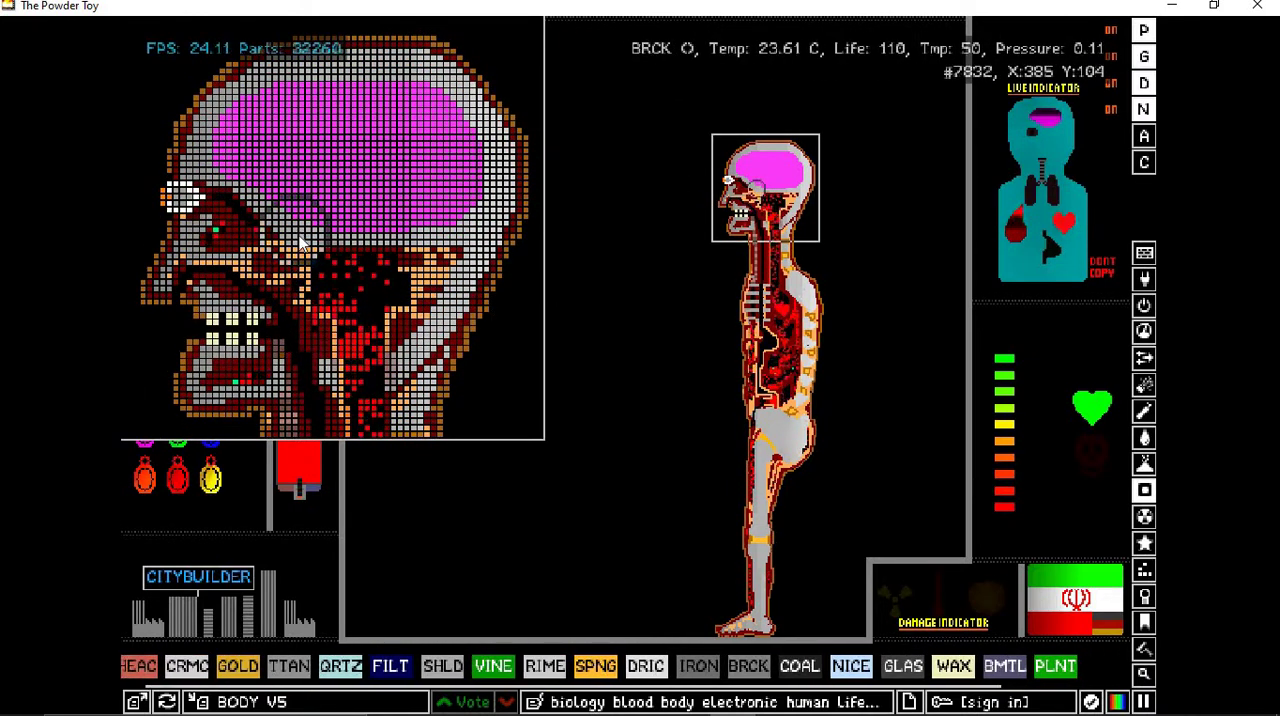
key("z")
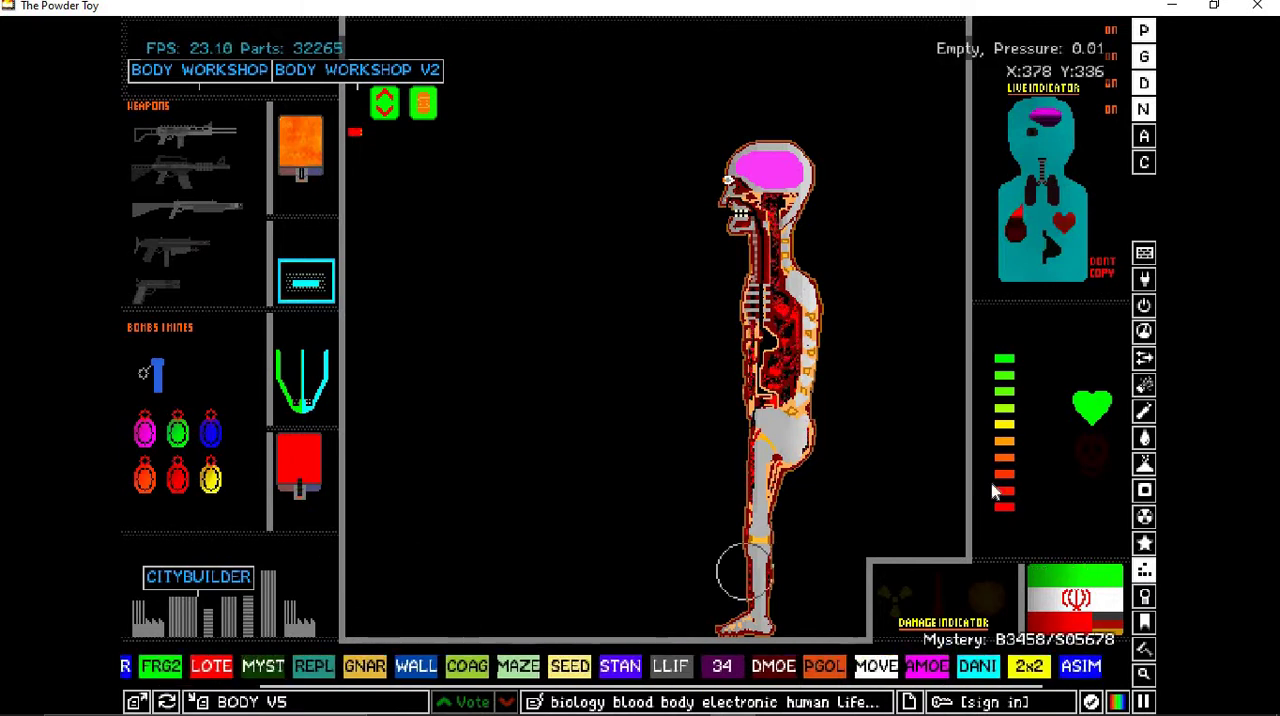
mouse_move(1144, 437)
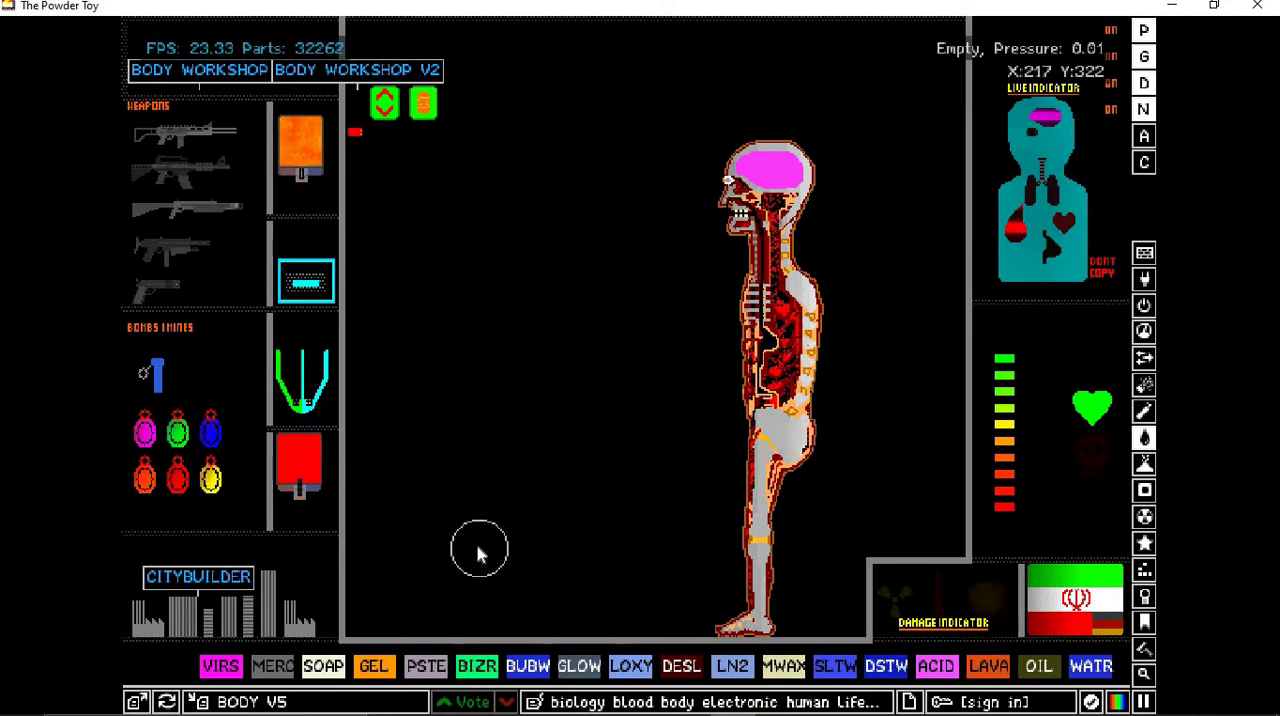
mouse_move(1144, 517)
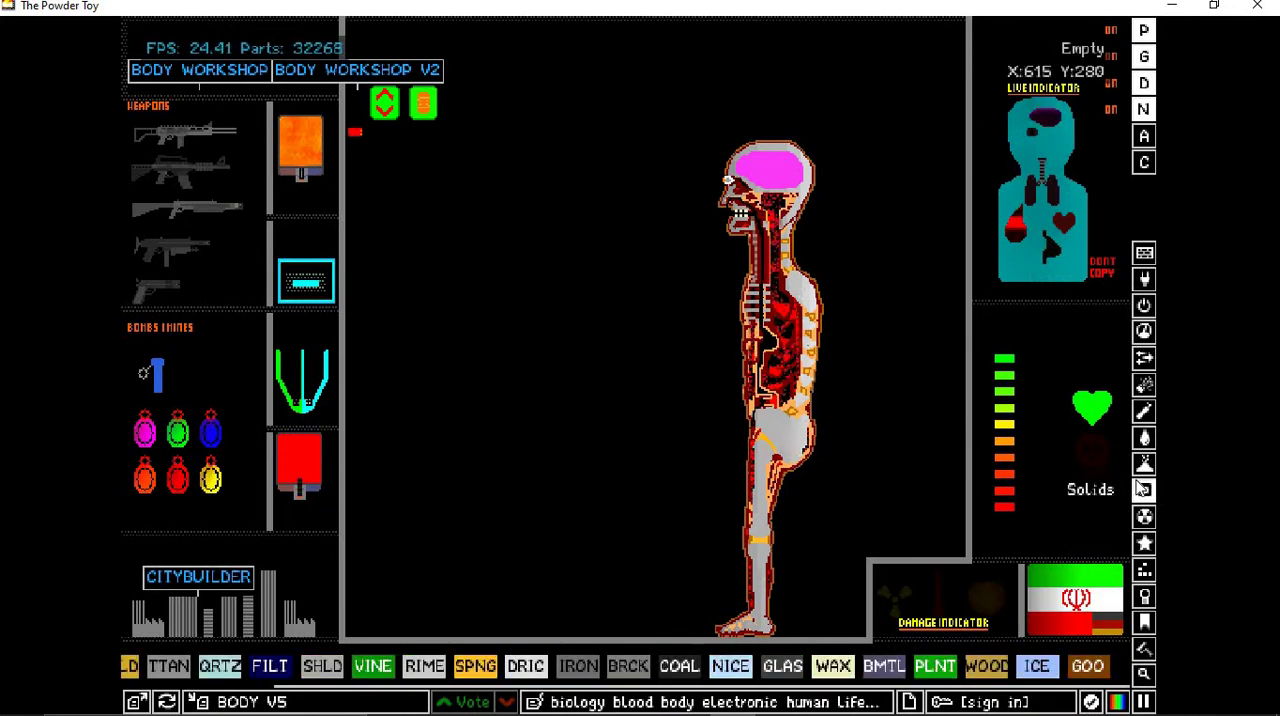
mouse_move(1144, 463)
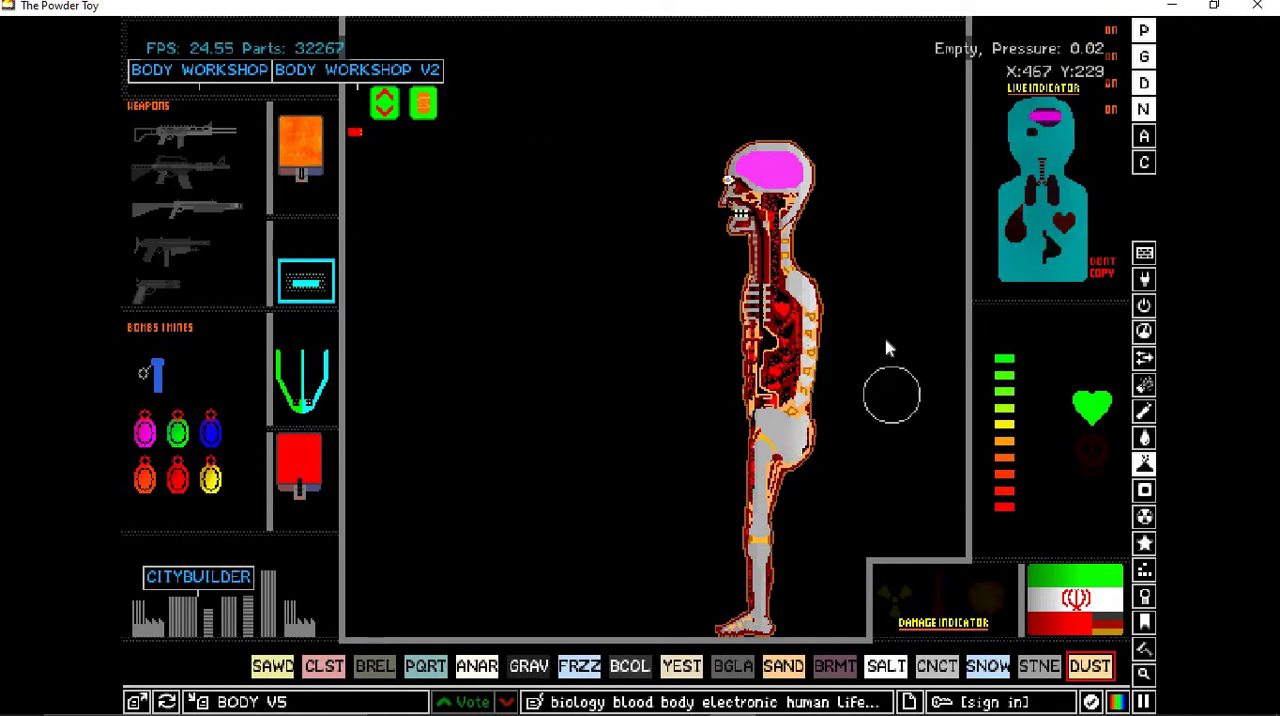
Paint particles over the body's shoulder and check them in the zoom window.
left_click(803, 288)
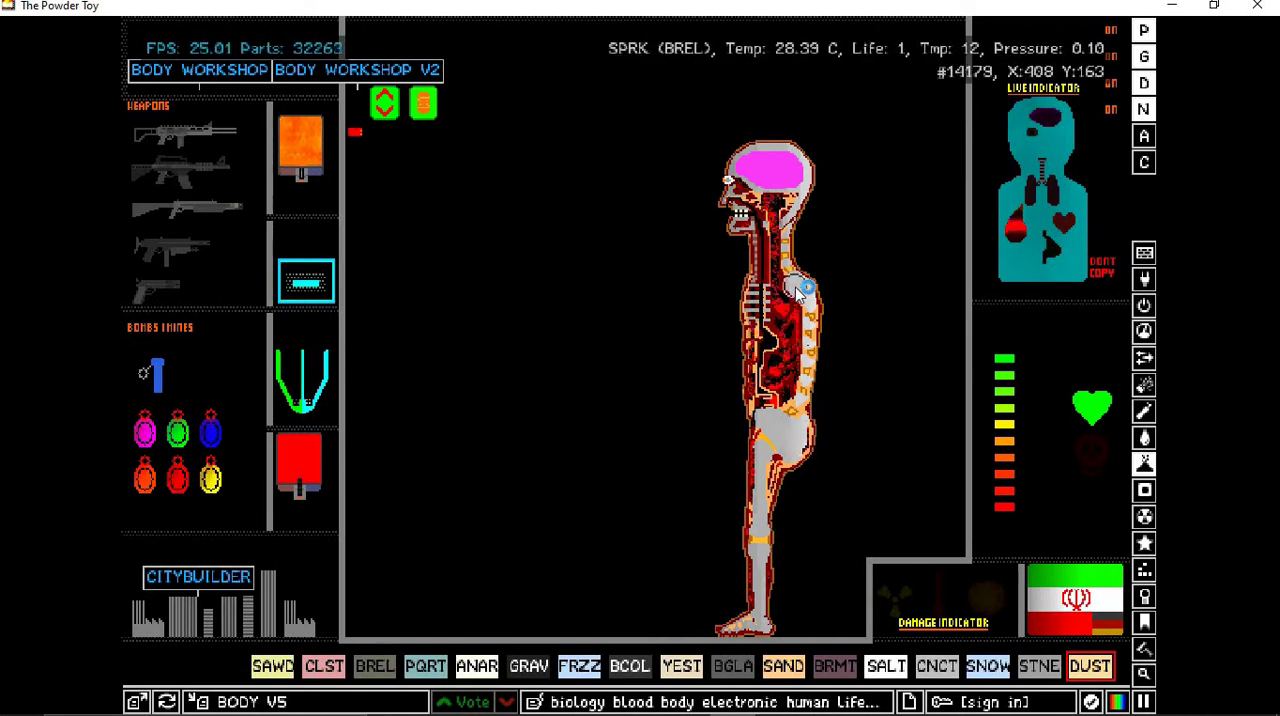
left_click_drag(800, 292, 815, 280)
key("z")
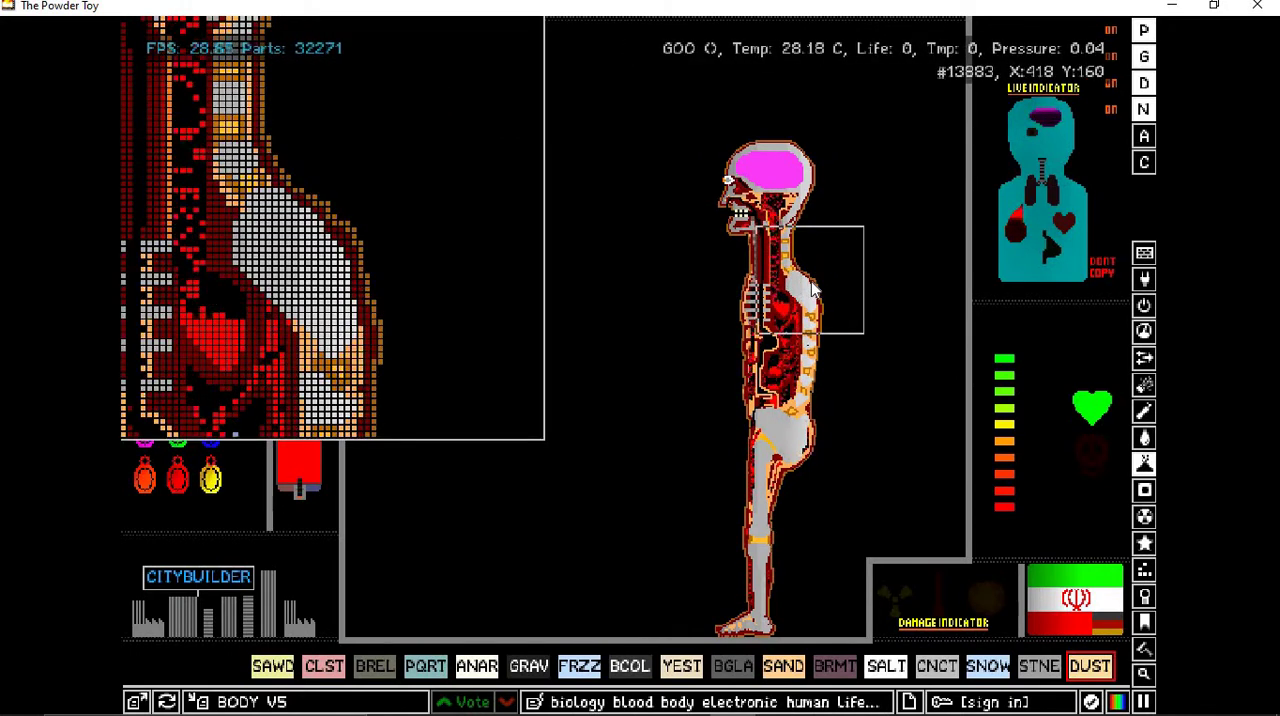
key("z")
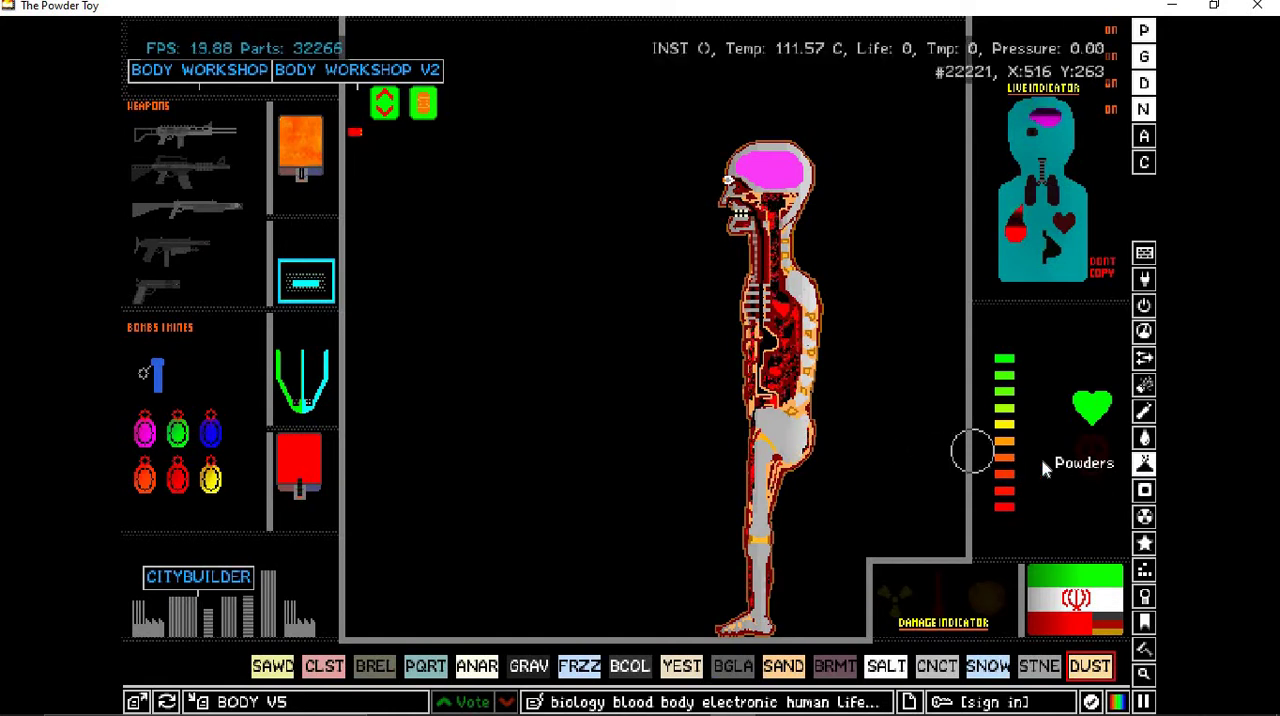
Select BCOL, then draw FIRE inside the torso and inspect the legs.
left_click(631, 666)
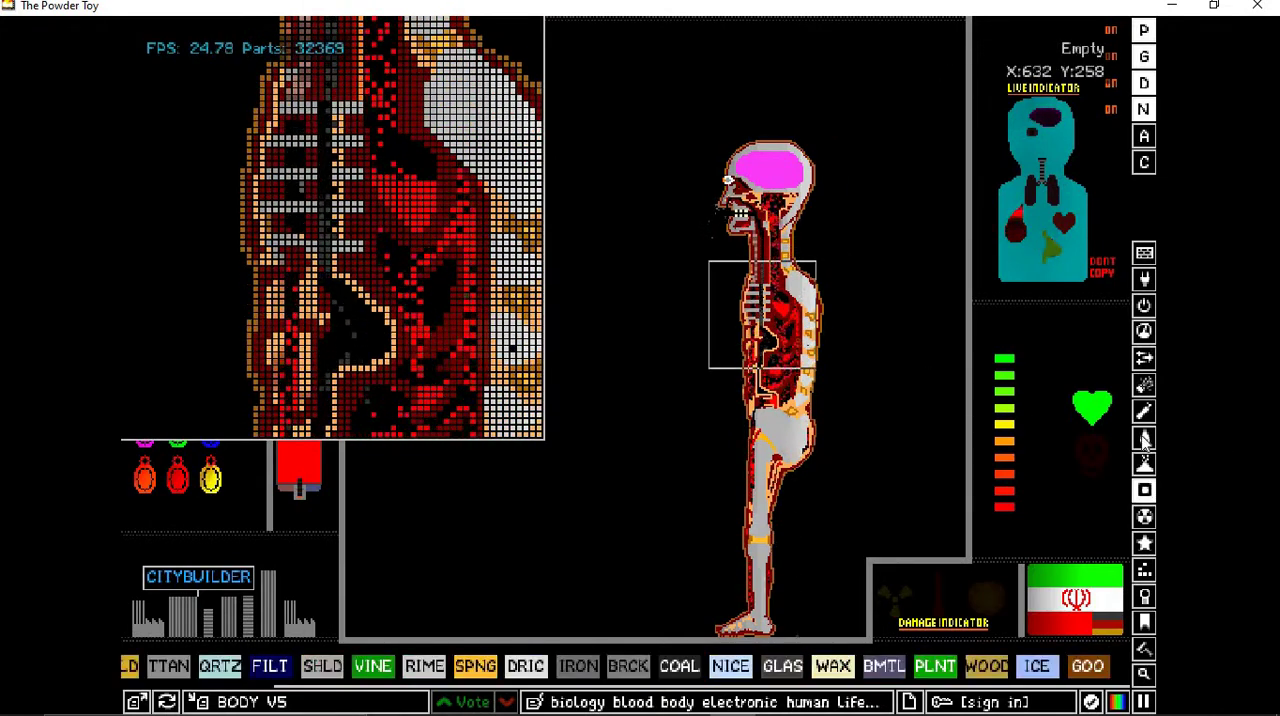
mouse_move(1144, 385)
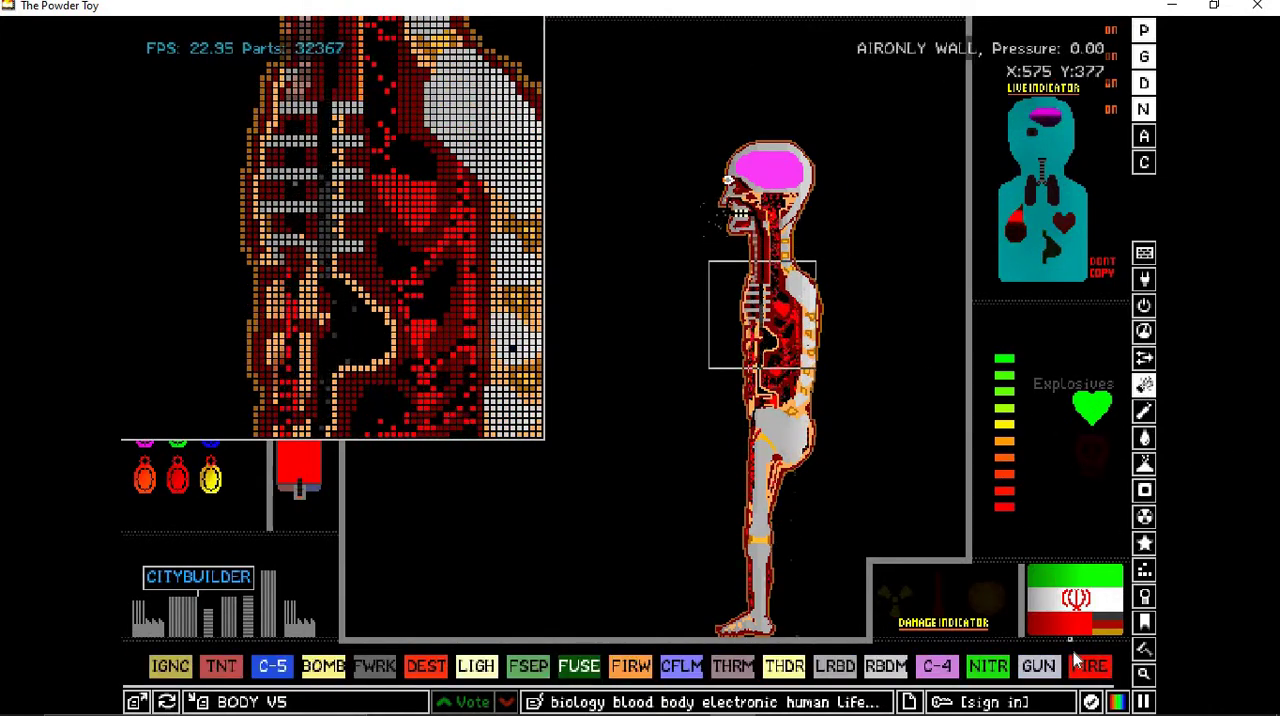
left_click(1095, 668)
left_click_drag(350, 335, 379, 375)
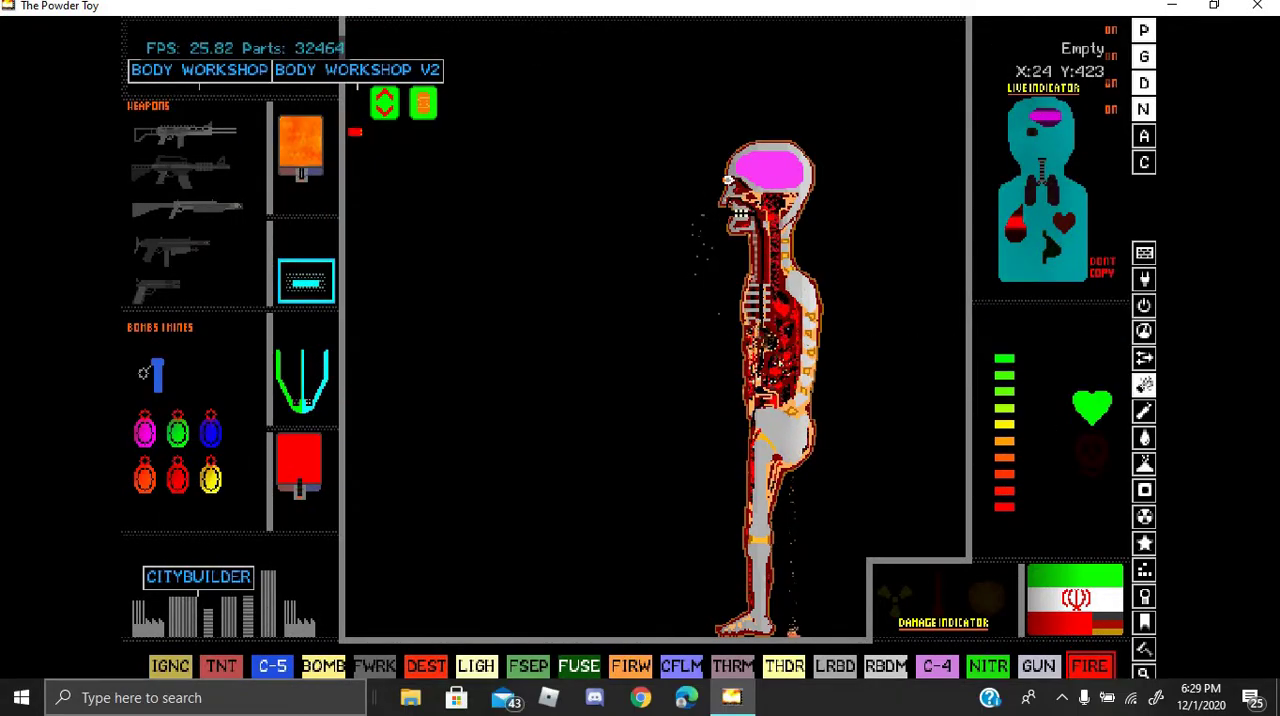
key("z")
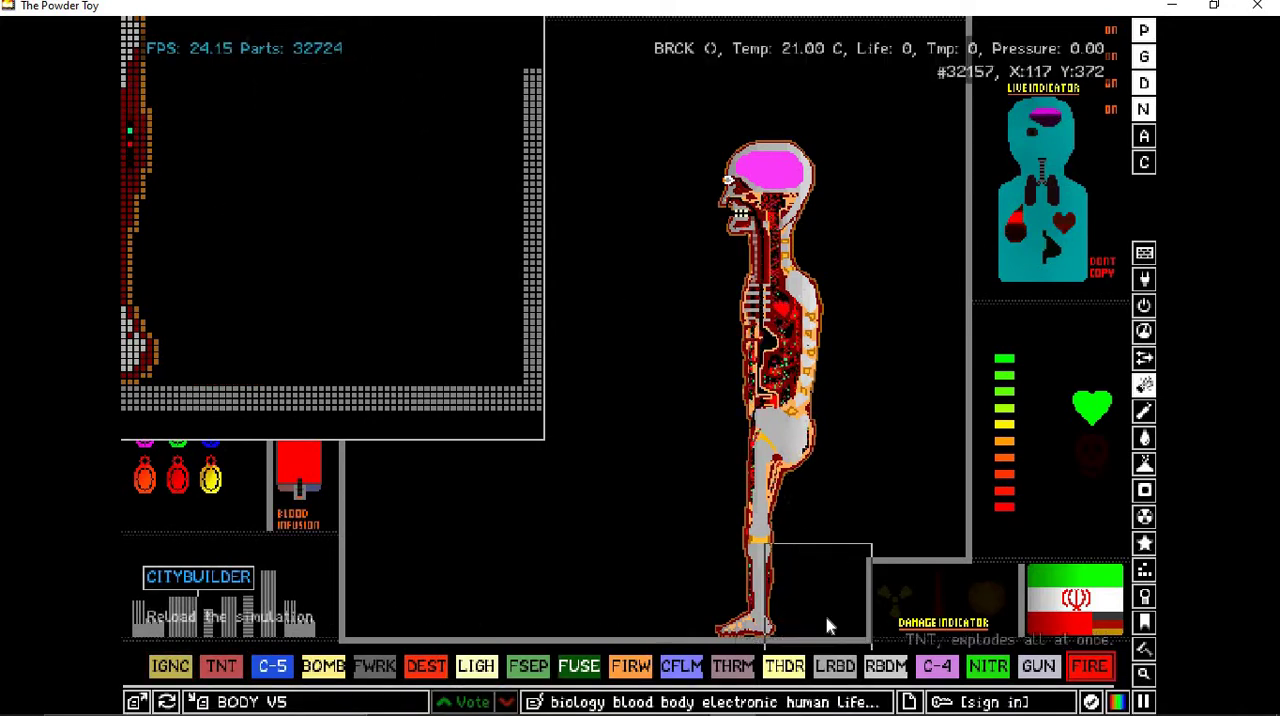
key("z")
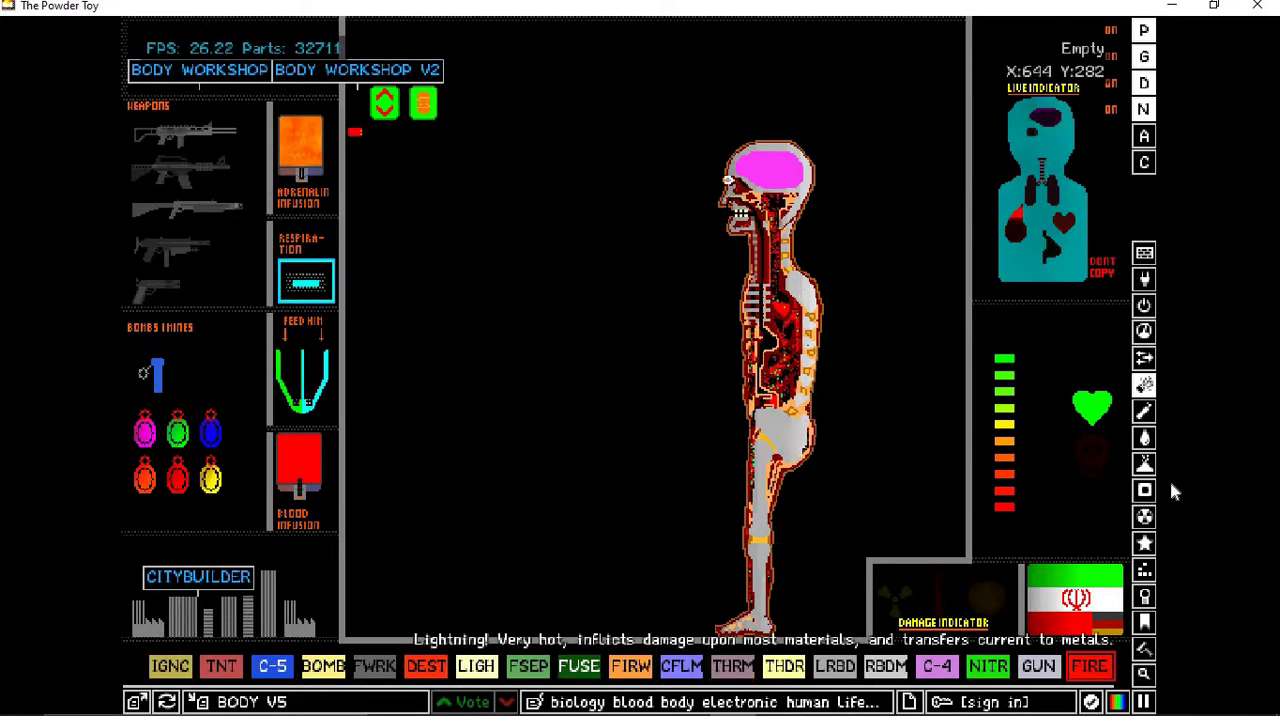
Place a deuterium circle to the left of the body.
left_click(1145, 489)
left_click(1005, 666)
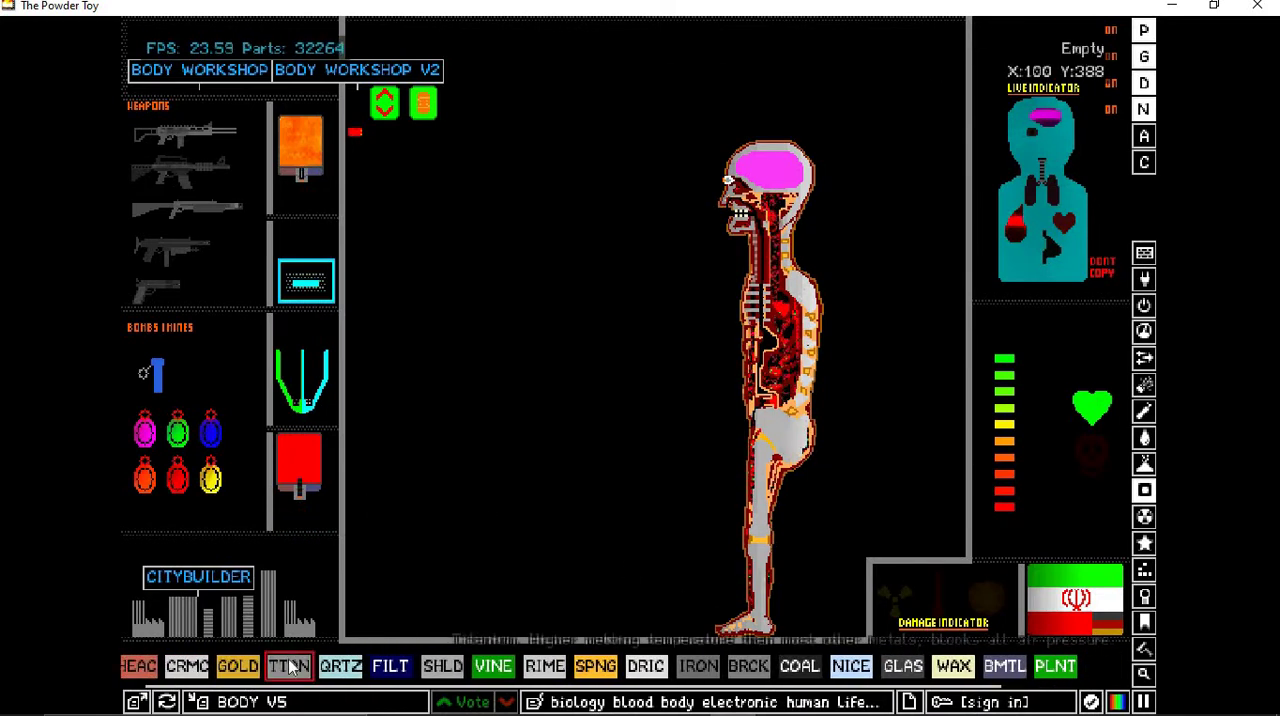
left_click(1145, 543)
mouse_move(1144, 516)
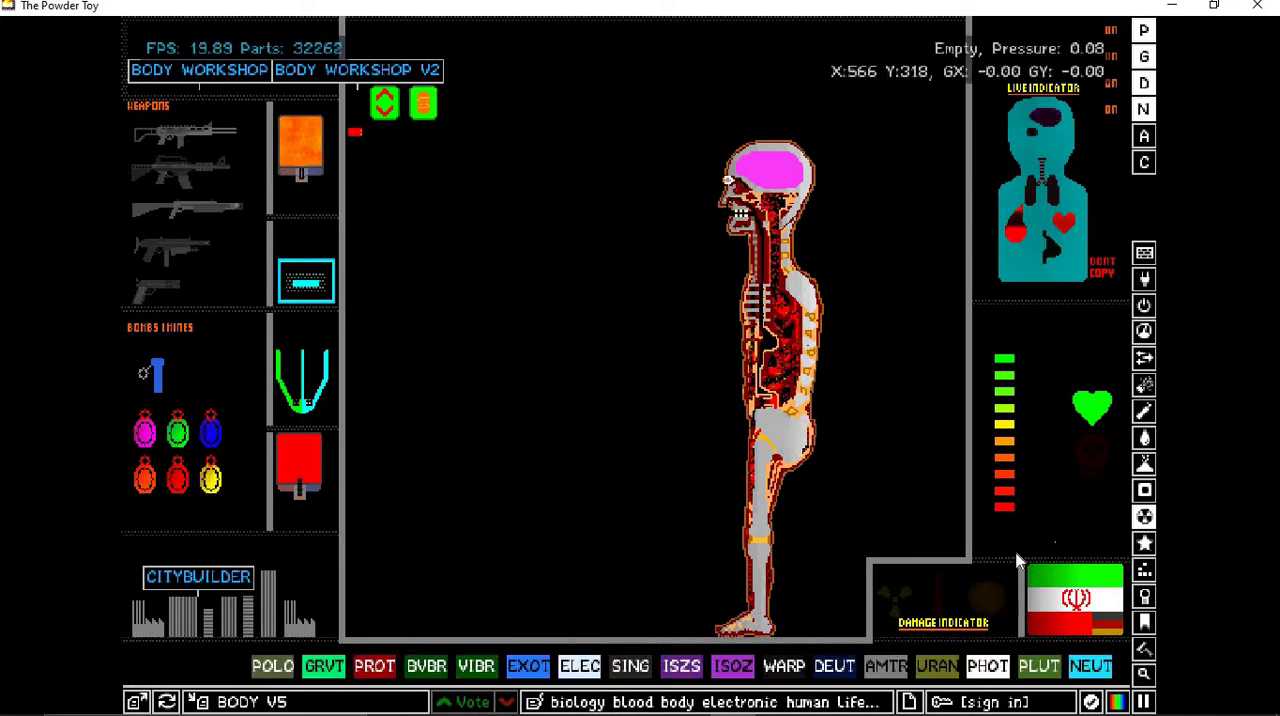
left_click(833, 666)
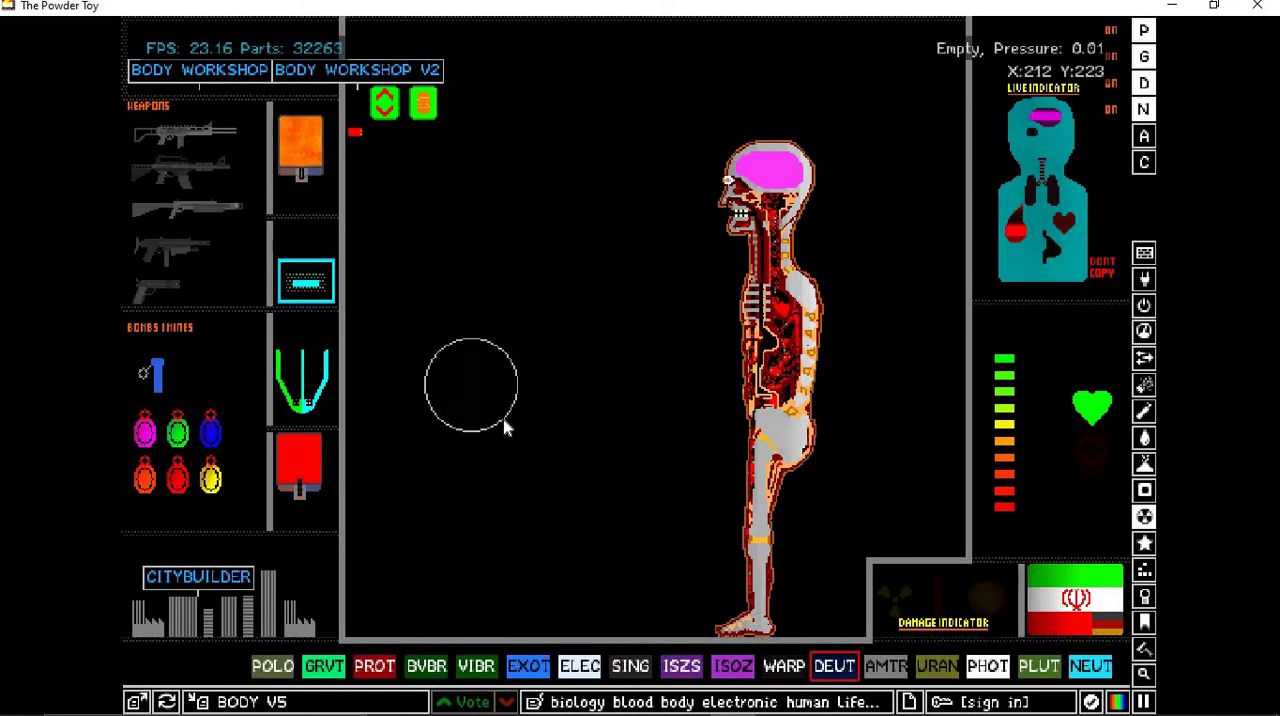
left_click(528, 422)
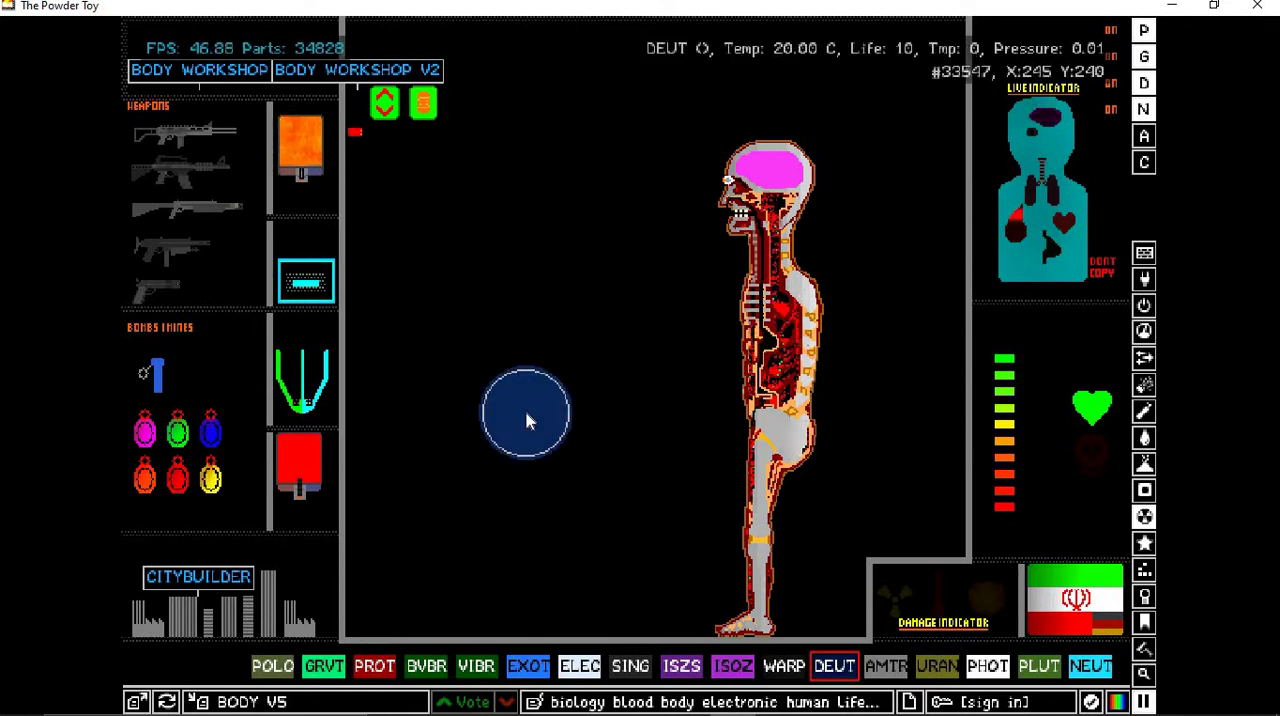
mouse_move(1144, 490)
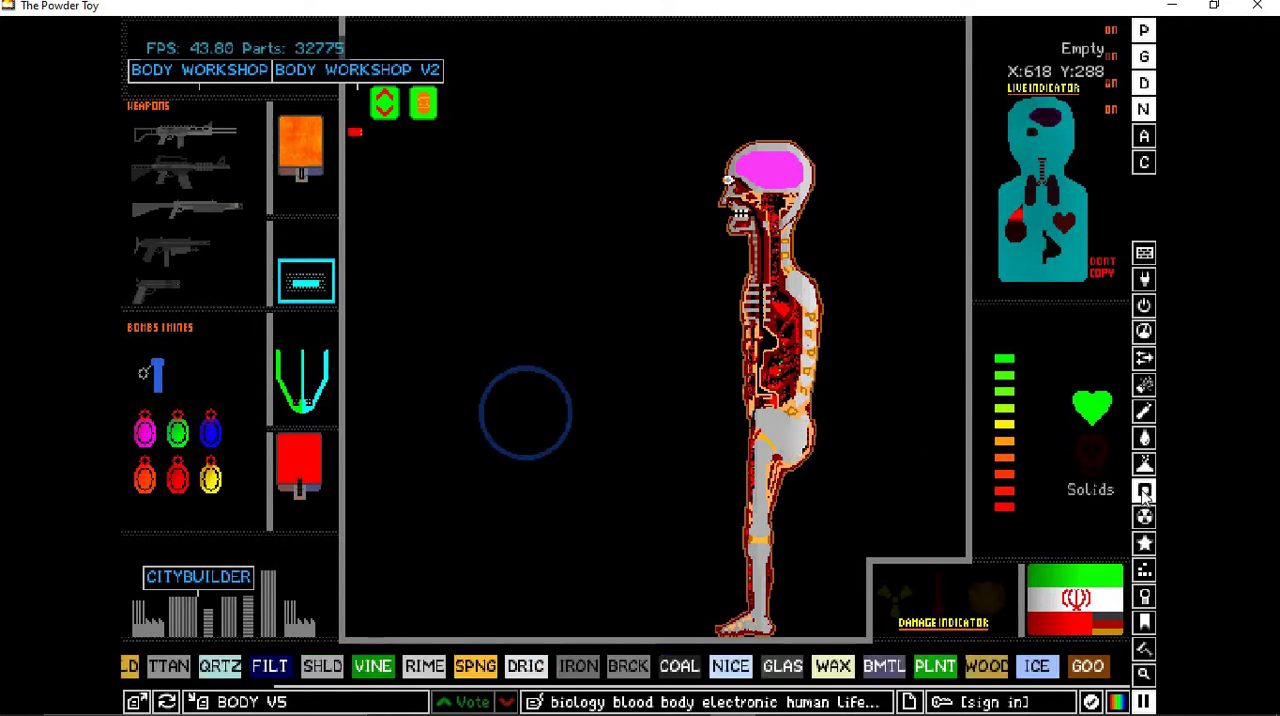
Place a titanium circle over the deuterium, then erase the grey titanium circle.
left_click(247, 666)
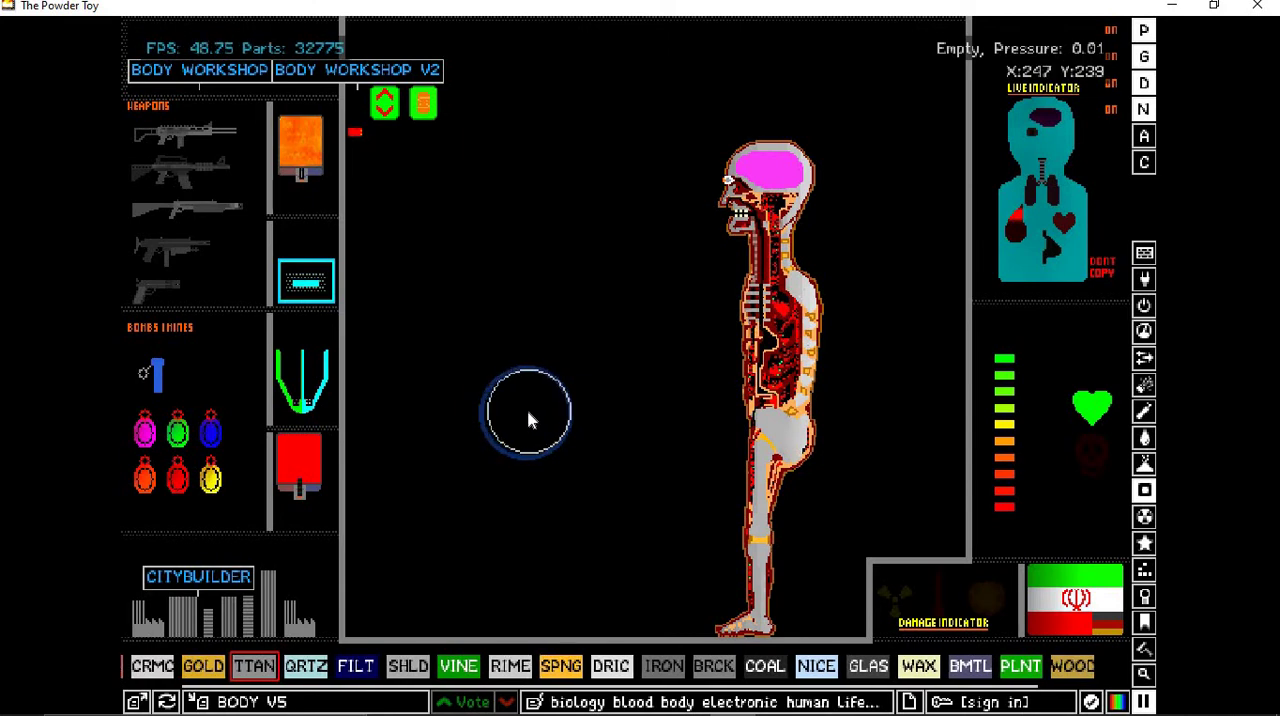
key("z")
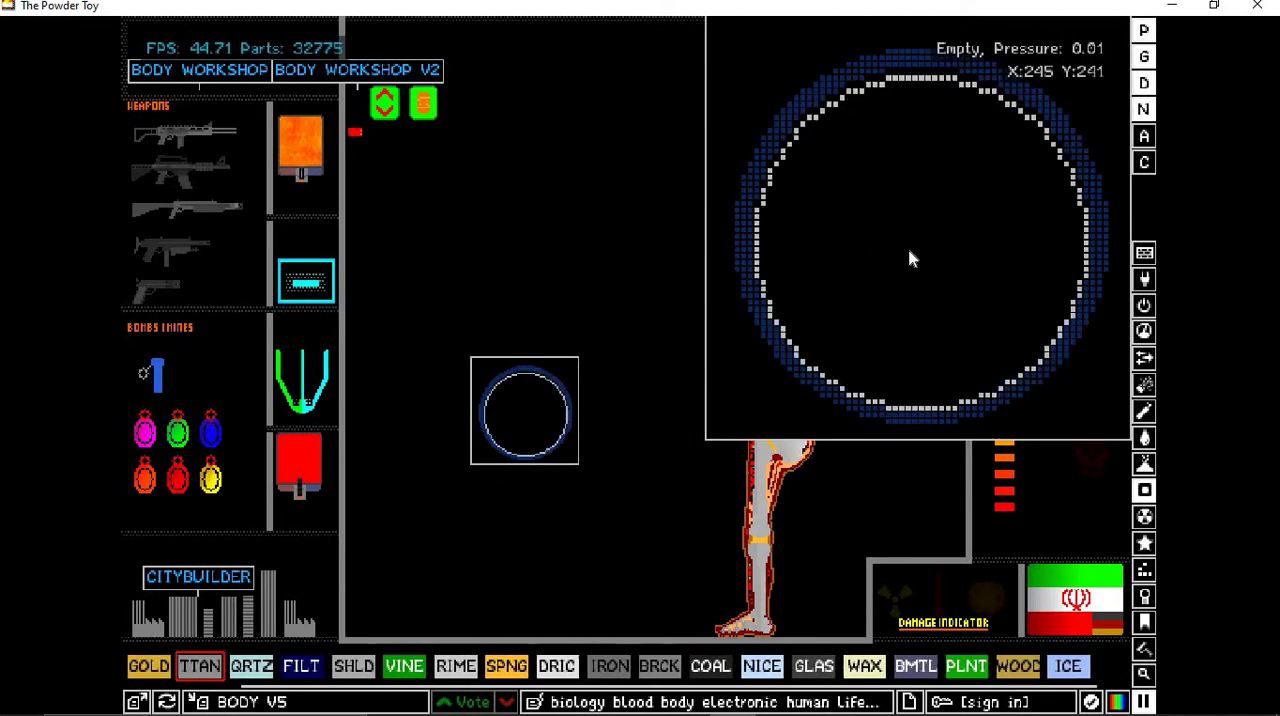
left_click(919, 246)
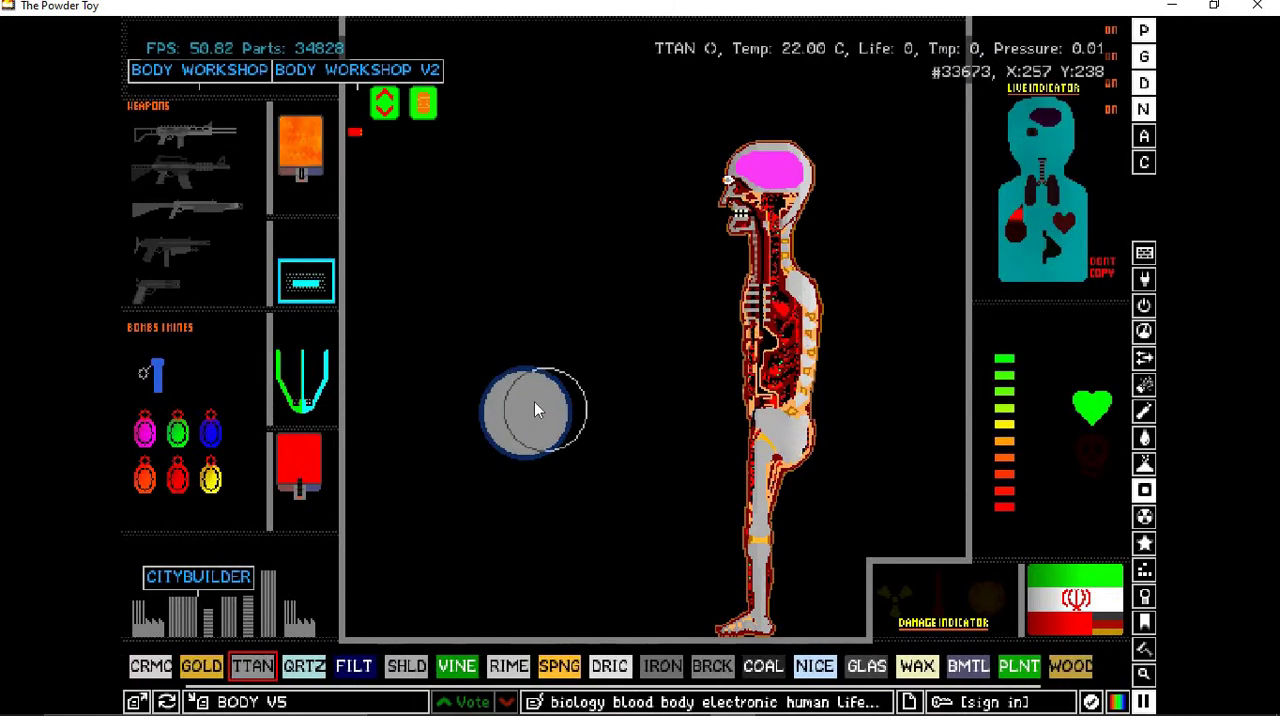
right_click(481, 462)
right_click(520, 420)
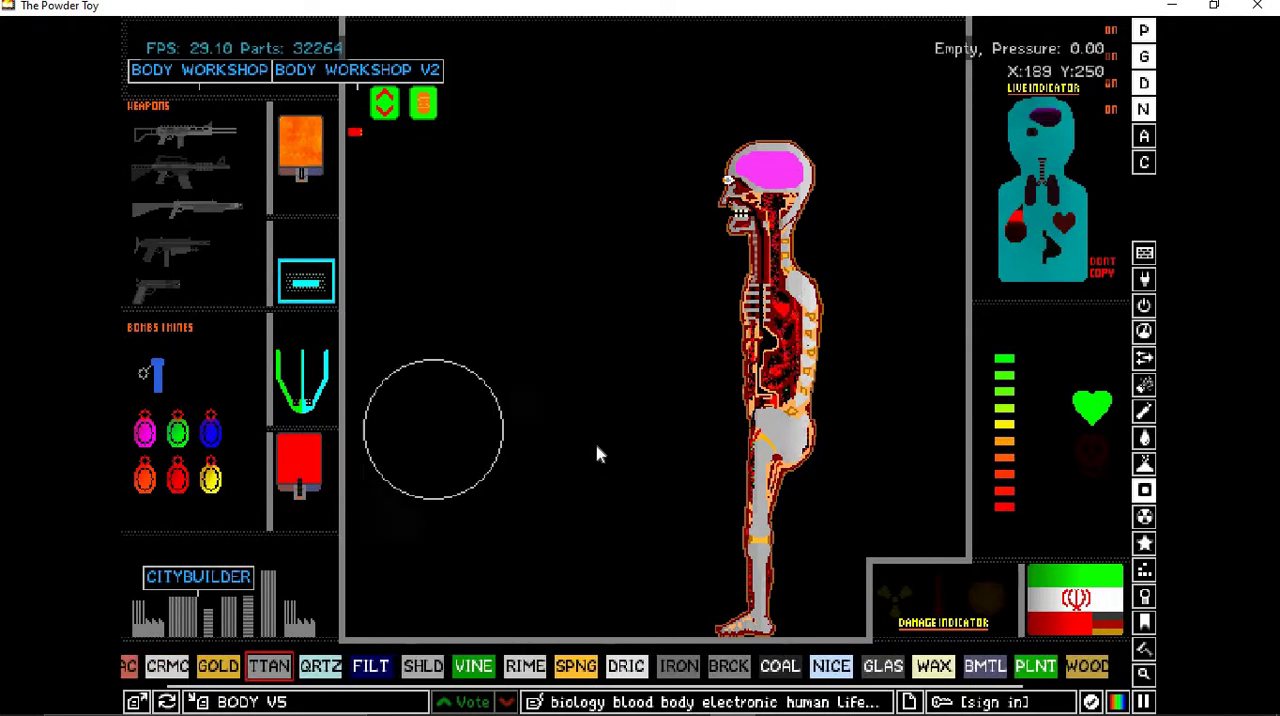
Draw a new hollow titanium circle and fill it with deuterium.
left_click(495, 188)
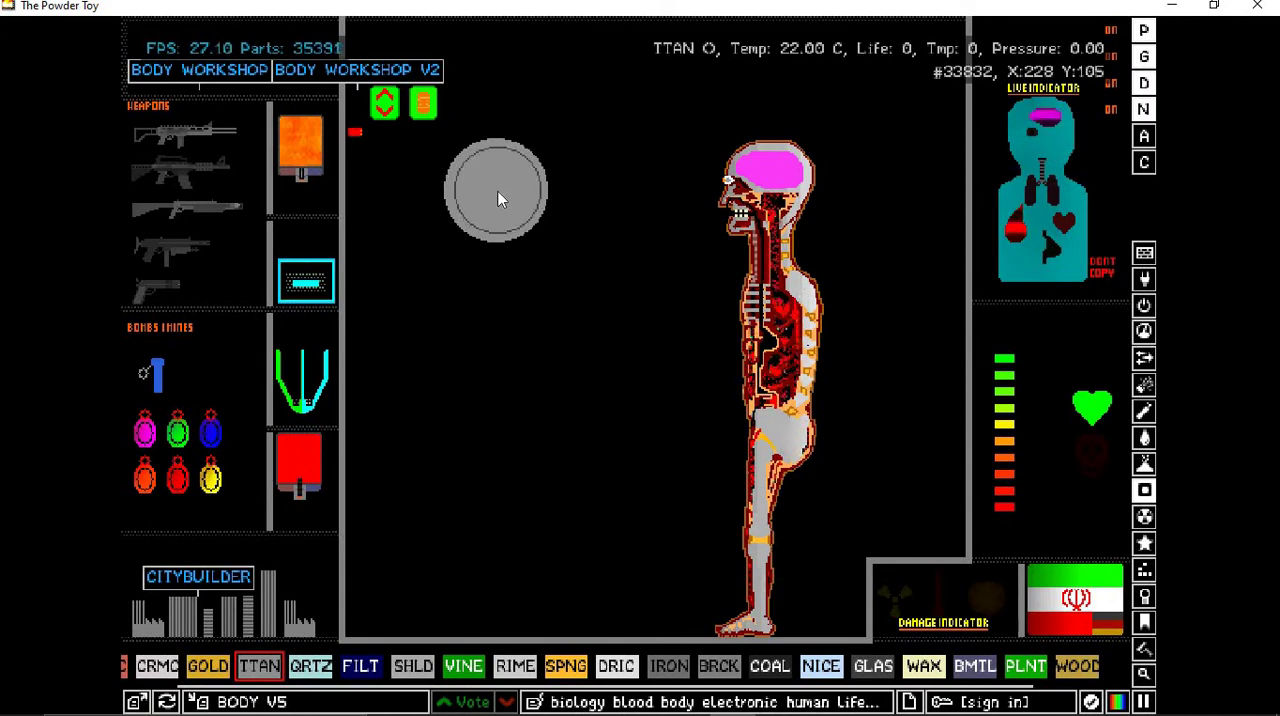
key("ctrl+z")
left_click(1144, 516)
left_click(834, 666)
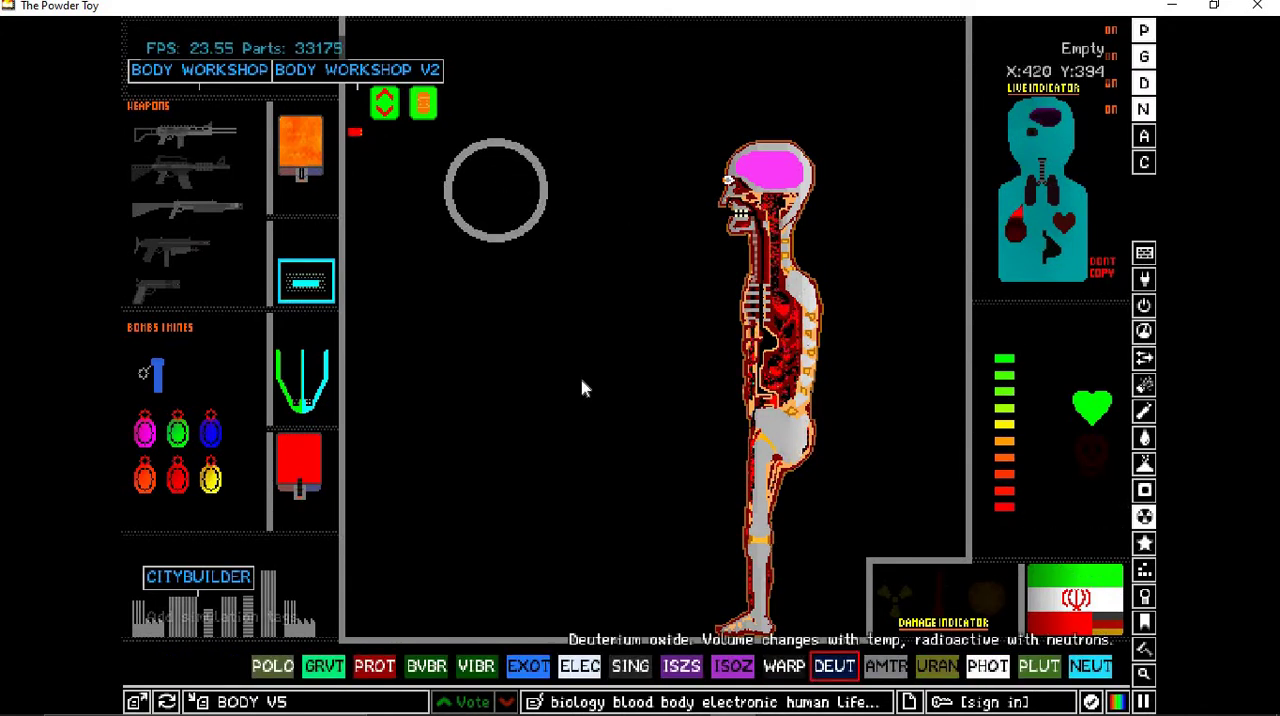
left_click(498, 192)
key("Tab")
key("grave")
type("!set life deut 99999")
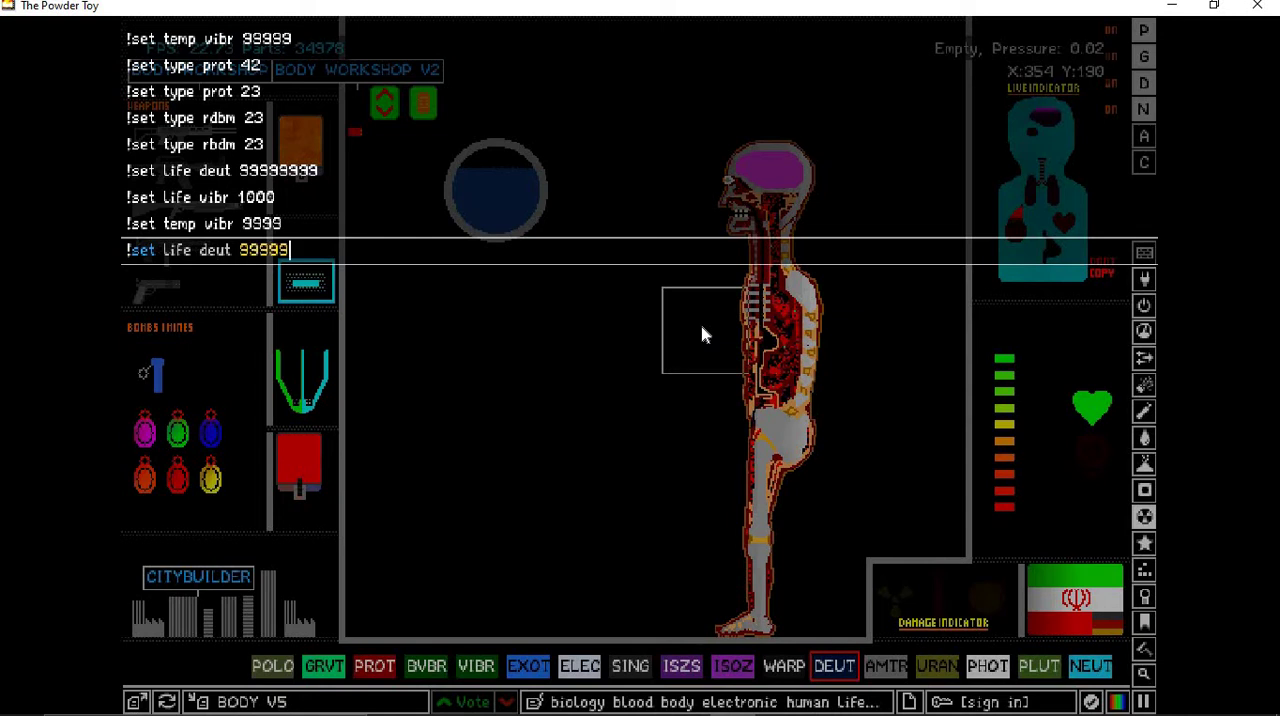
Run '!set life deut 99999' so the deuterium turns white, then zoom on the ring.
key("Return")
key("Escape")
key("z")
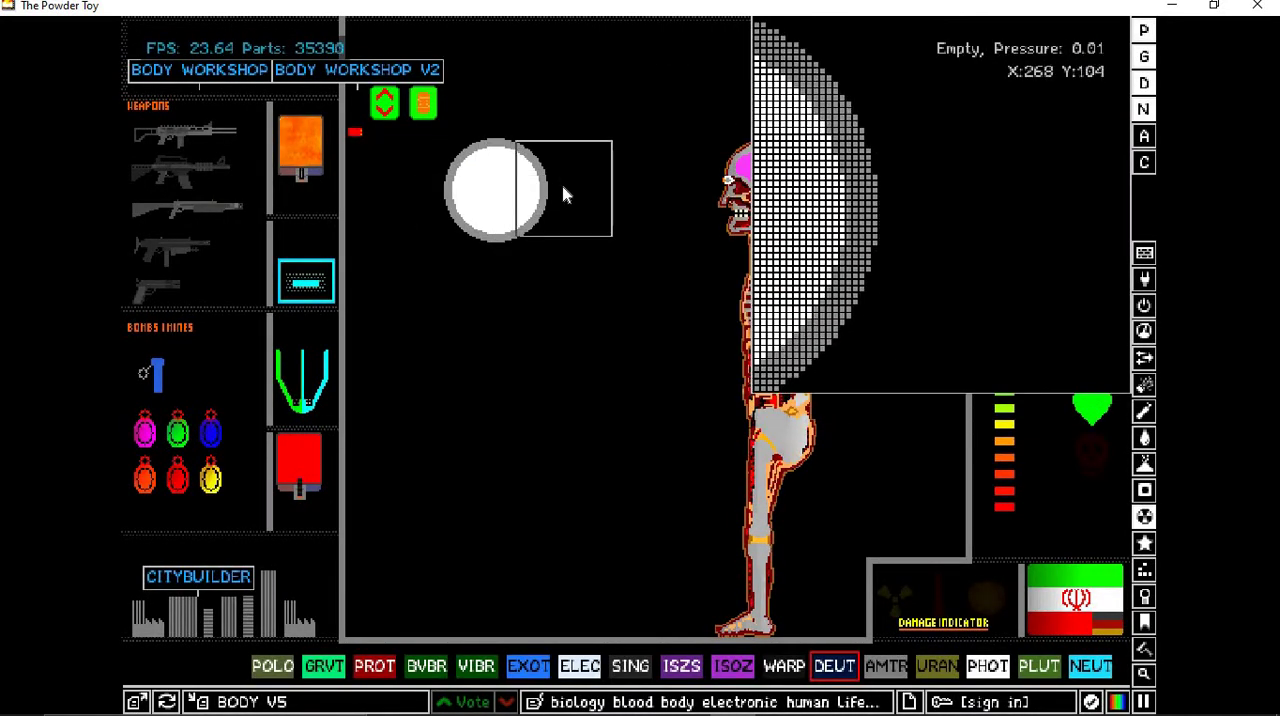
key("z")
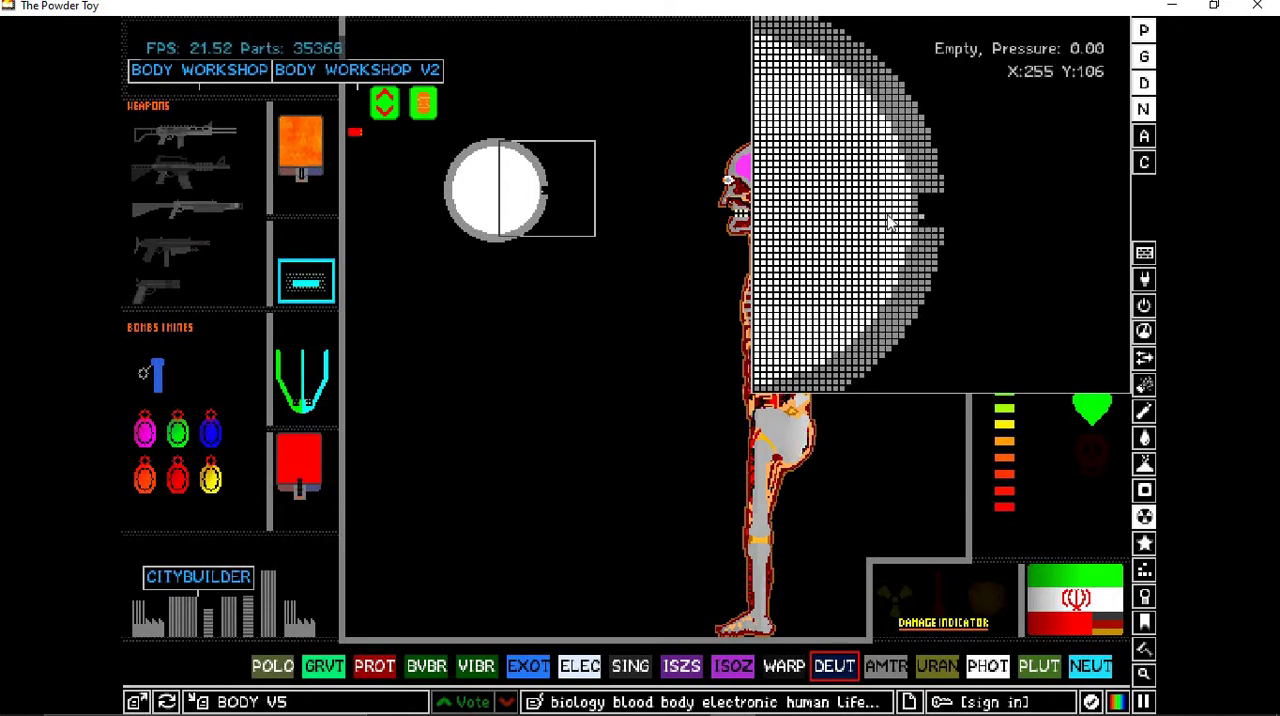
Draw two parallel titanium lines out from the deuterium ring.
left_click(1144, 490)
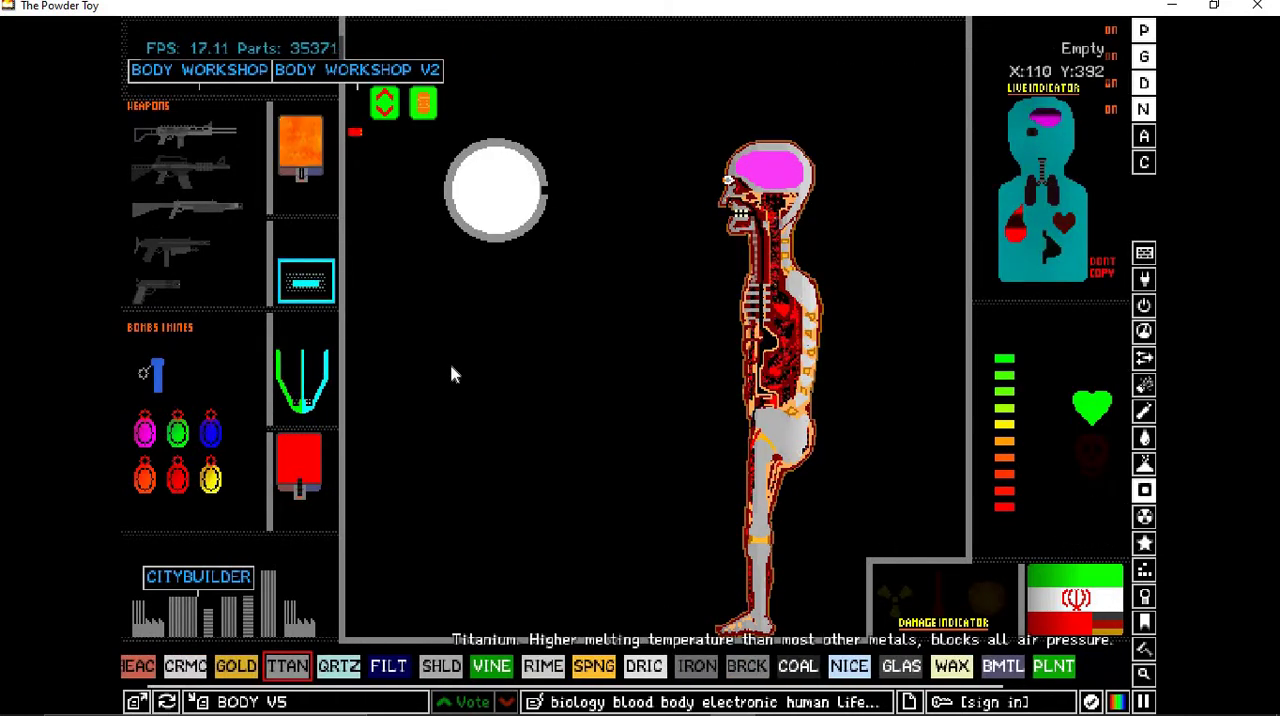
key("z")
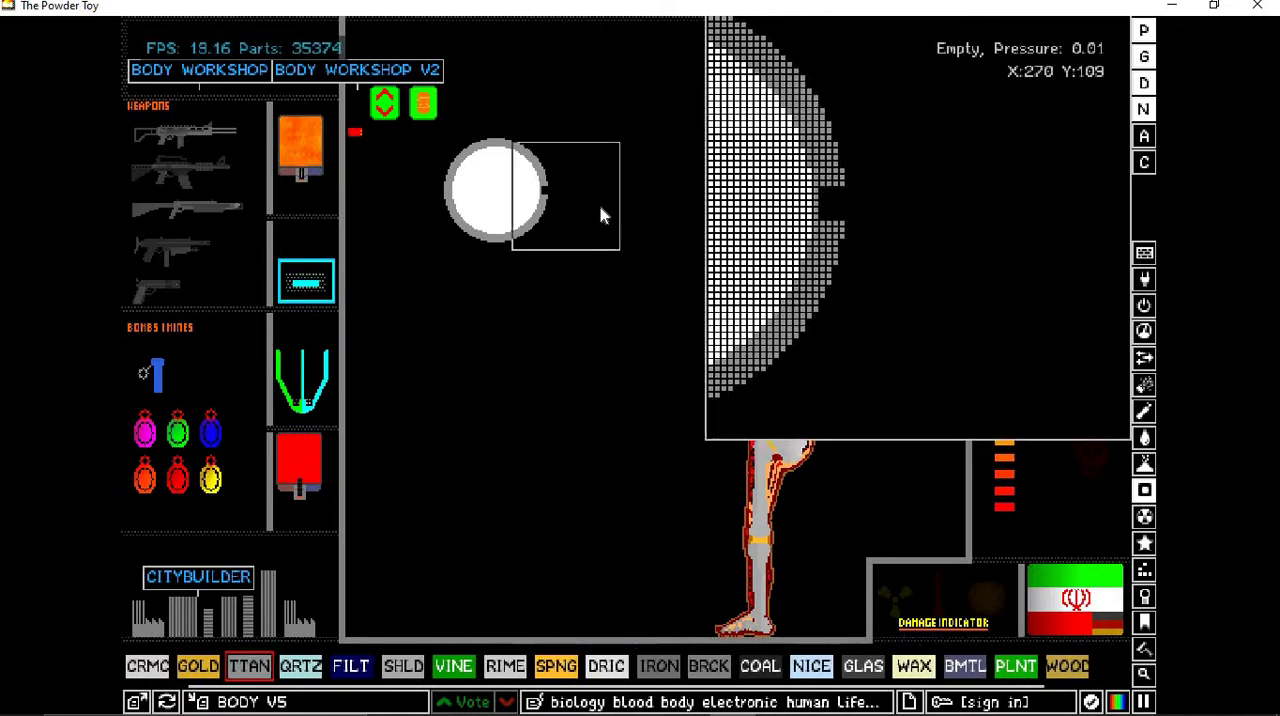
key("z")
key("z")
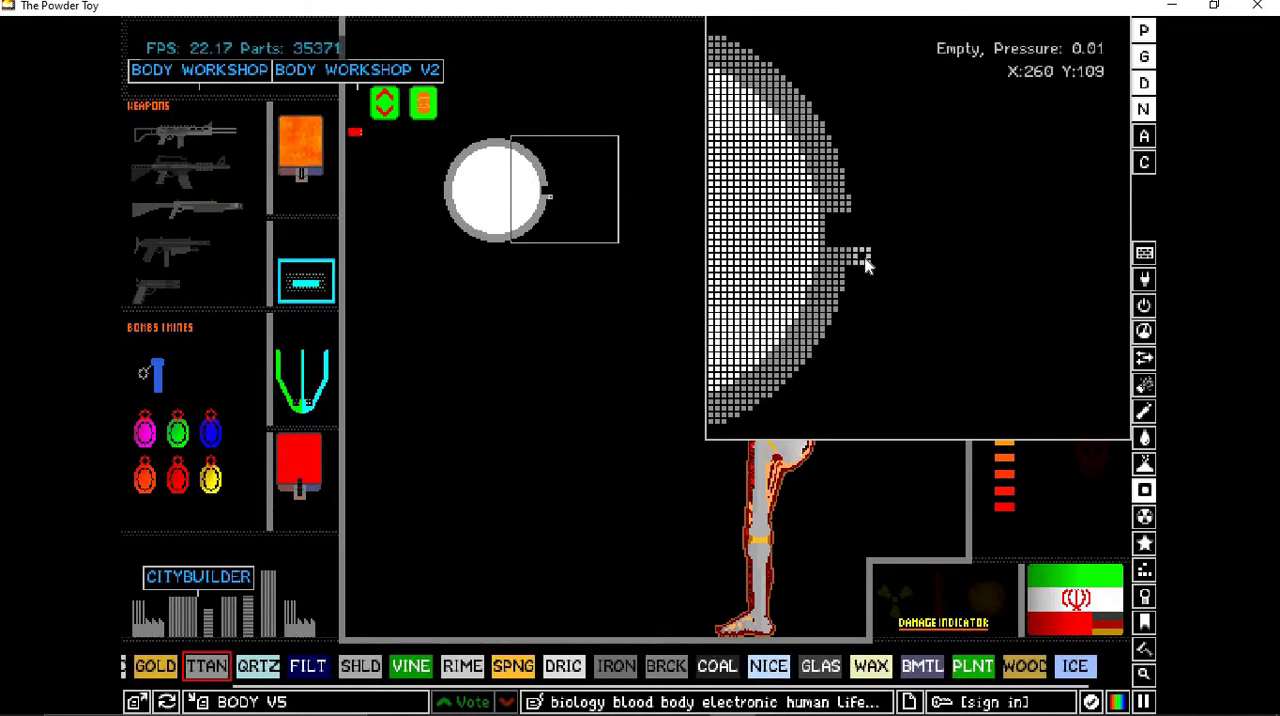
left_click_drag(866, 262, 1120, 345)
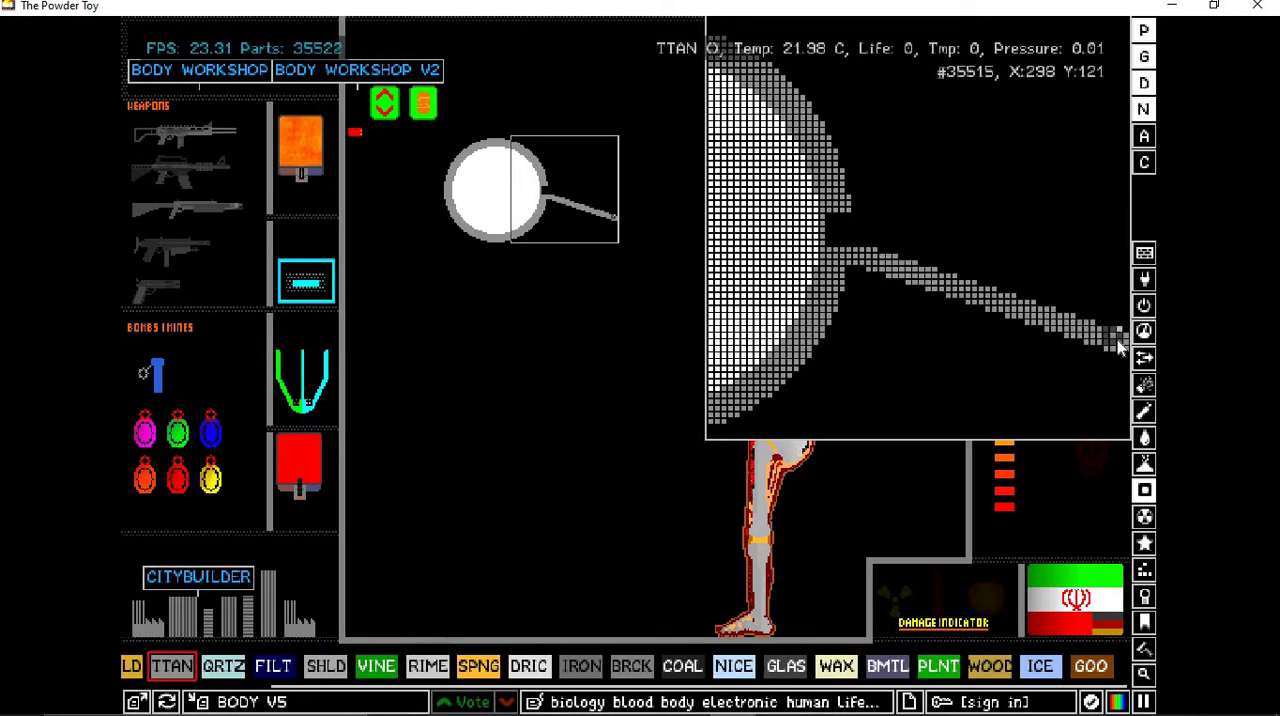
scroll(575, 190, "up", 2)
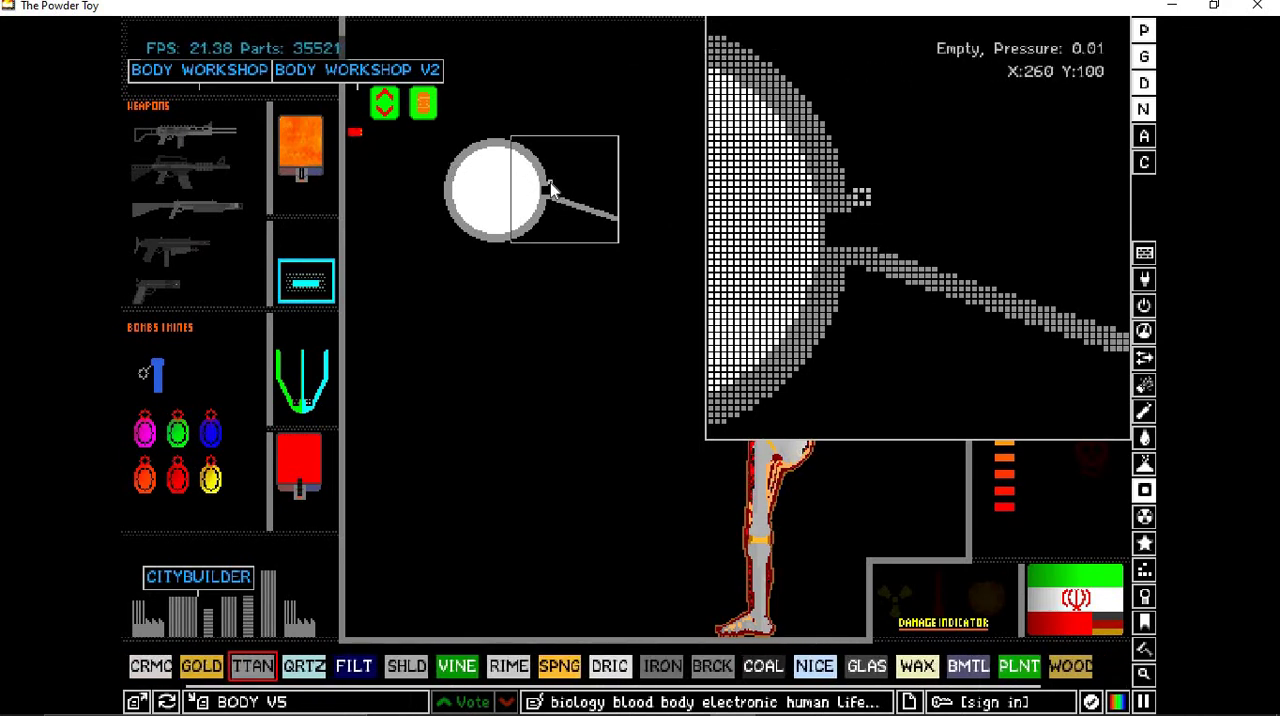
left_click_drag(860, 205, 1120, 283)
Extend both titanium pipe walls horizontally toward the figure.
key("z")
key("z")
scroll(621, 200, "down", 2)
left_click_drag(920, 225, 1127, 232)
key("z")
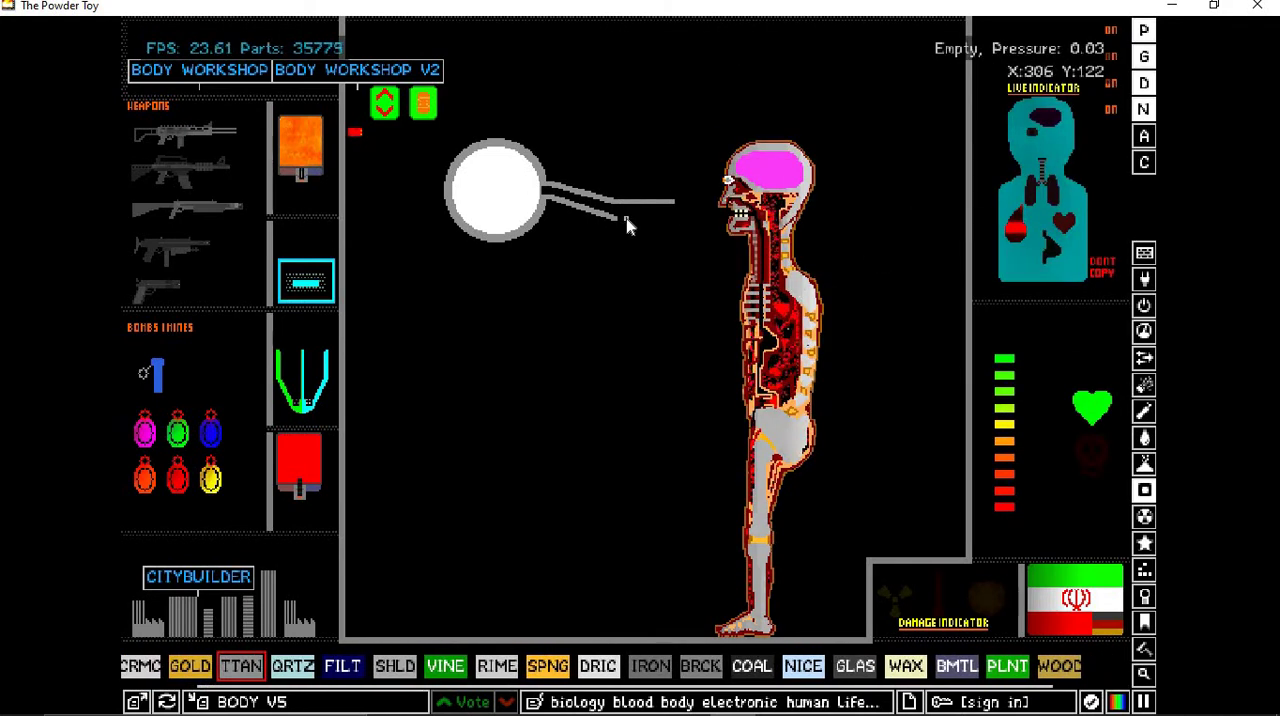
key("z")
scroll(930, 247, "down", 2)
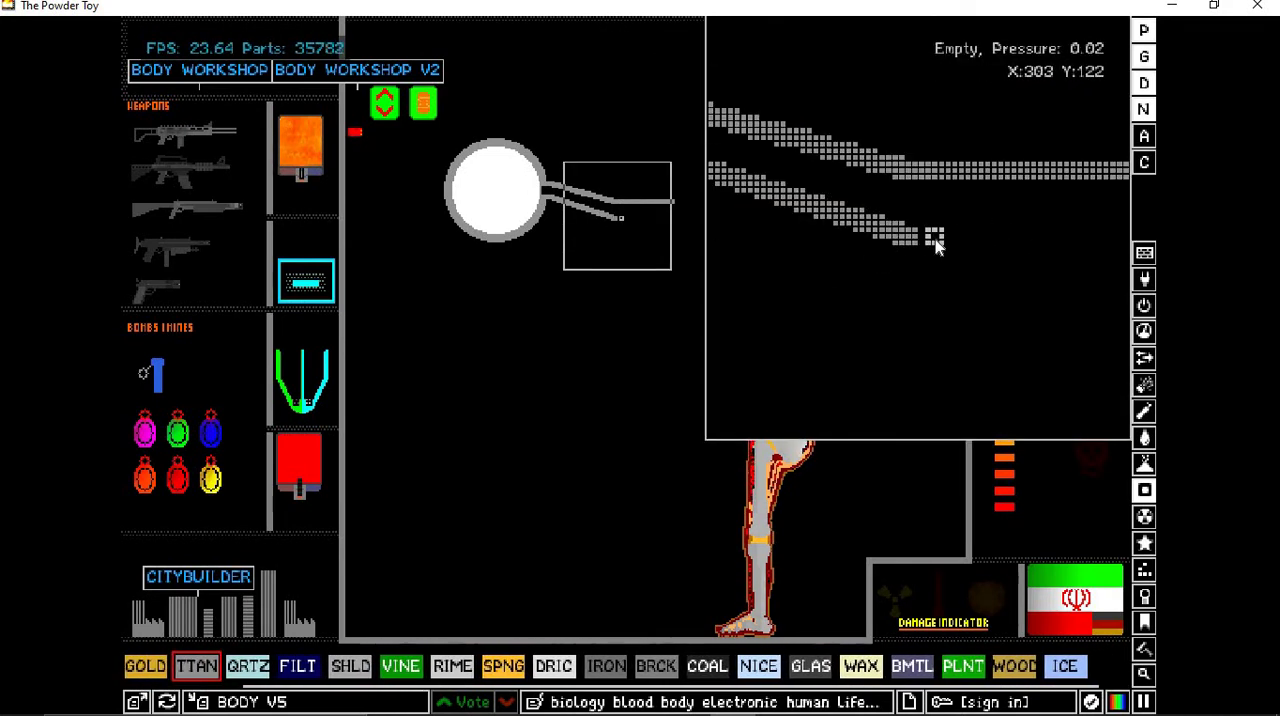
left_click_drag(930, 245, 1120, 247)
key("z")
scroll(676, 225, "up", 2)
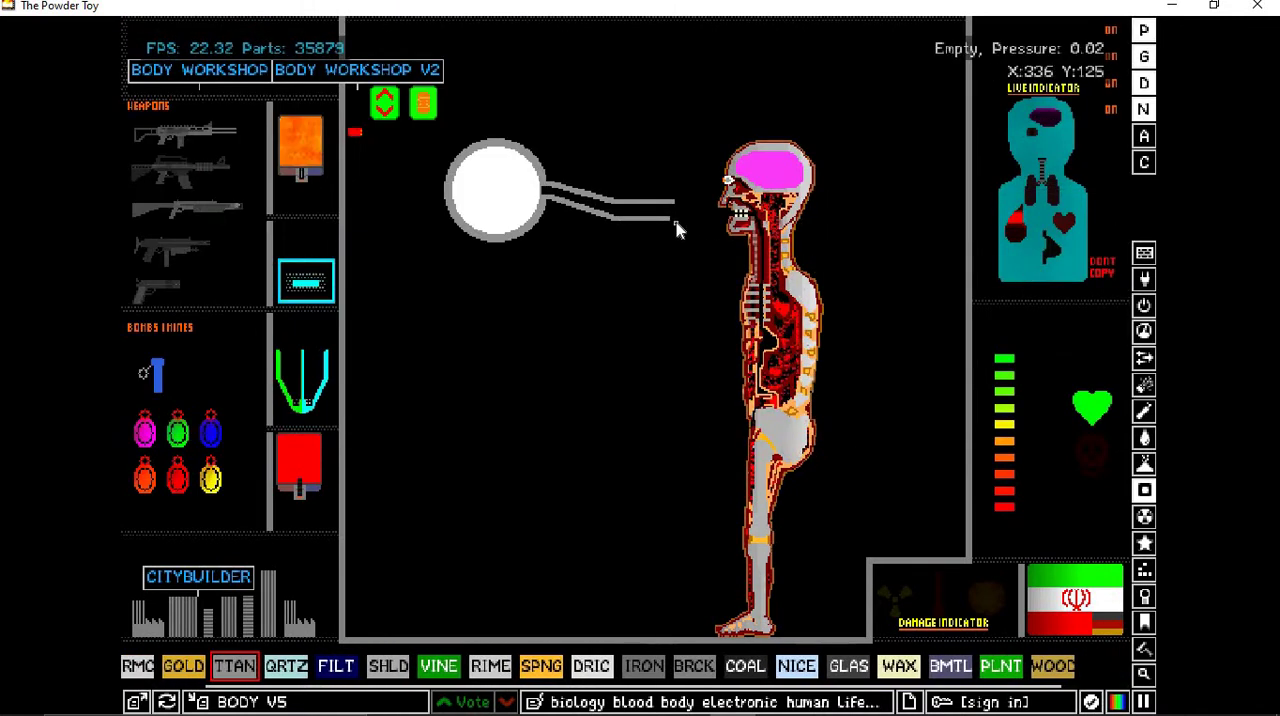
scroll(686, 225, "down", 2)
key("z")
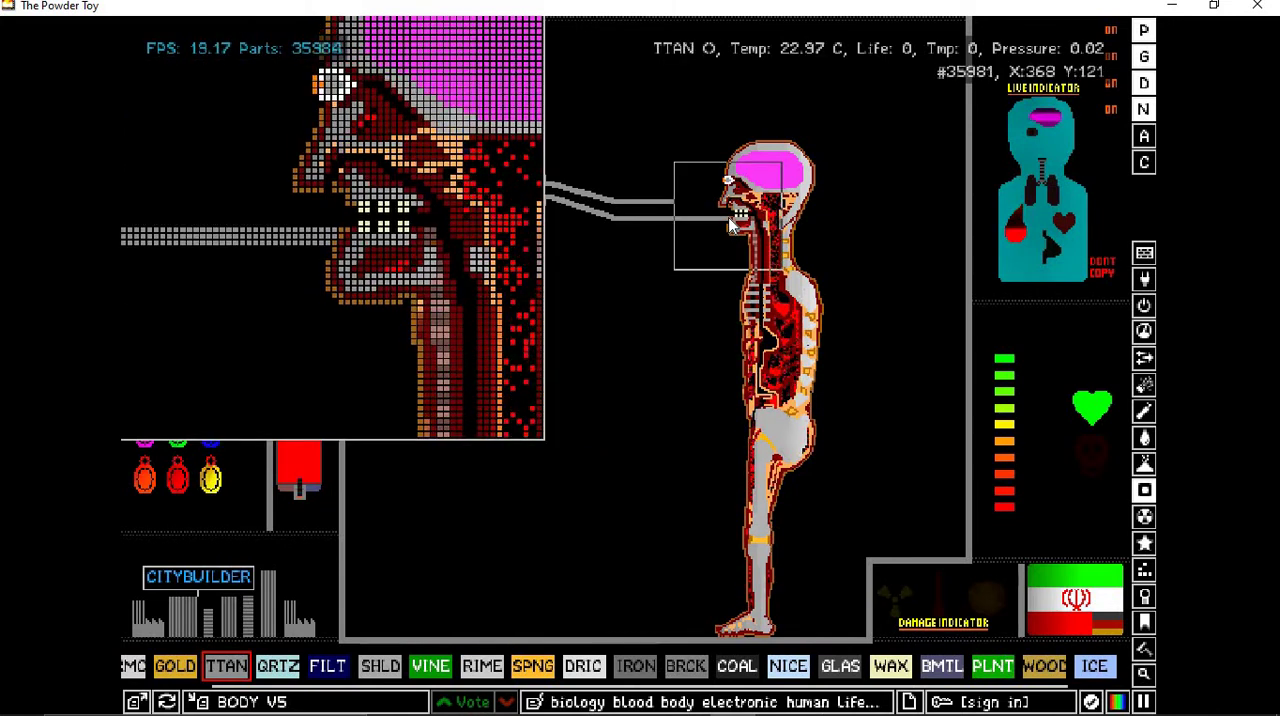
scroll(672, 204, "up", 2)
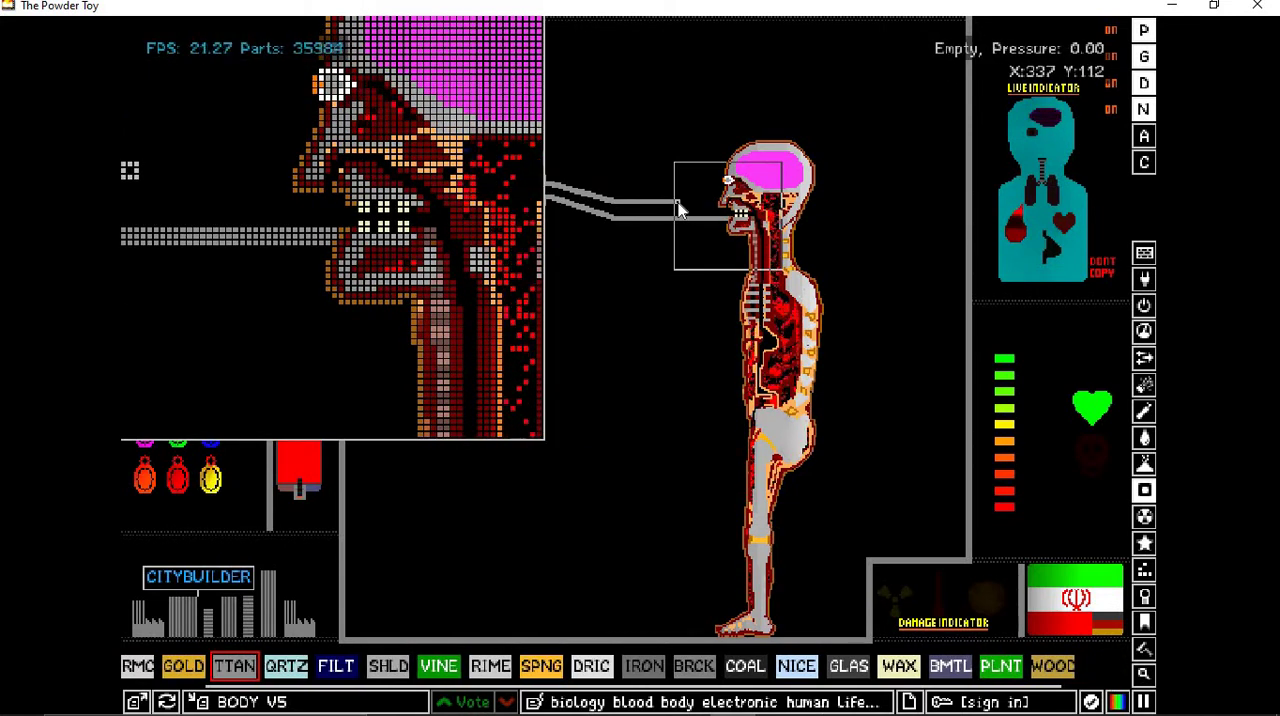
Draw titanium lines carrying the pipe walls into the figure's mouth.
left_click_drag(678, 207, 728, 222)
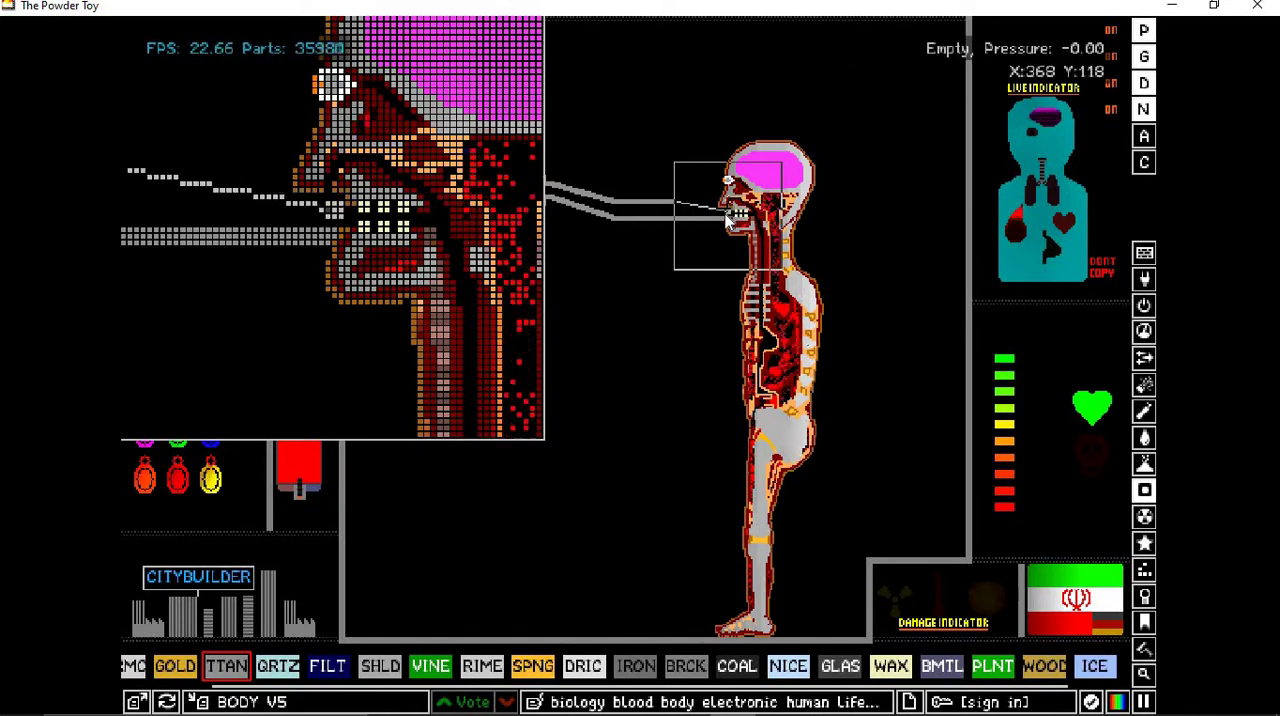
left_click_drag(735, 215, 735, 215)
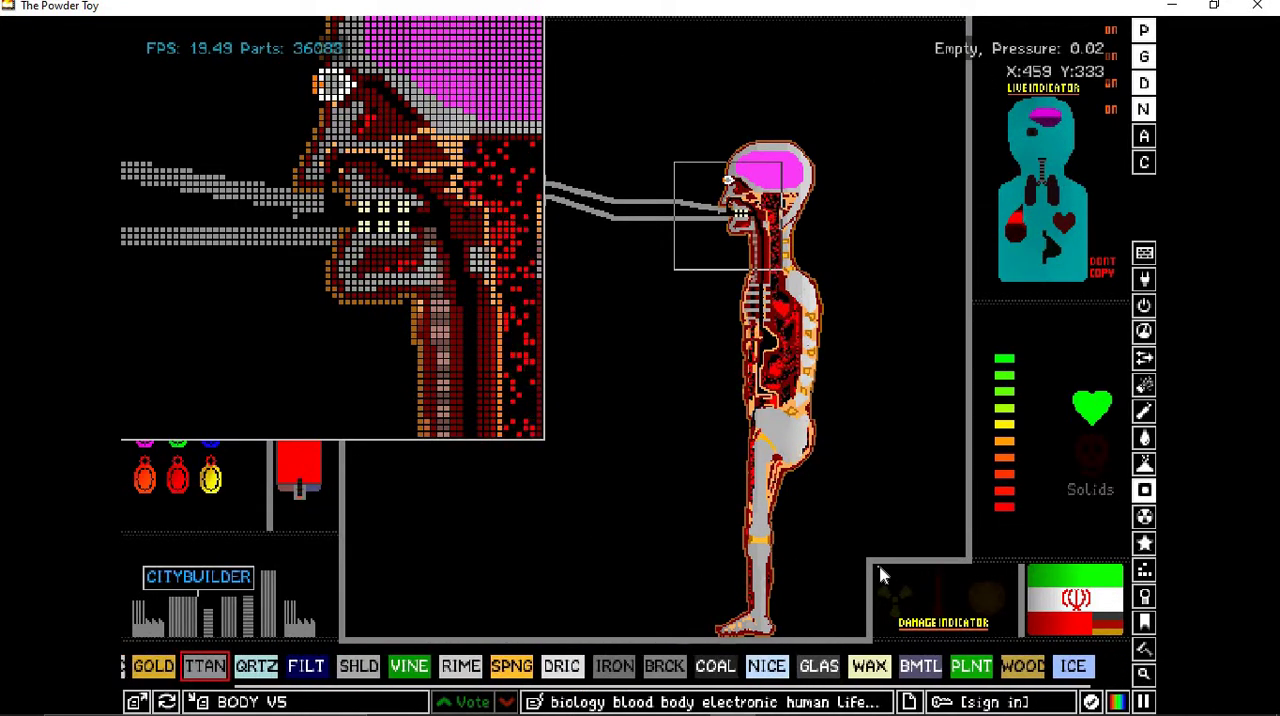
left_click(870, 666)
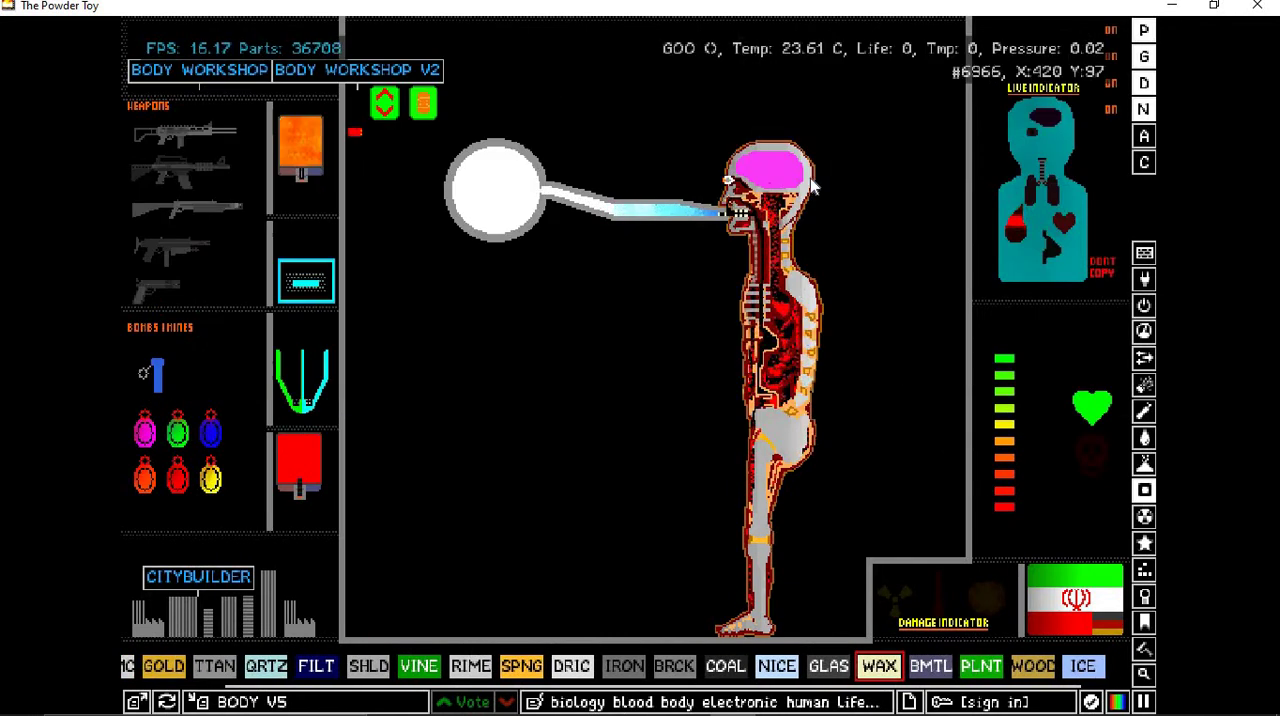
Watch the deuterium flow through the pipe into the mouth using the zoom window.
key("z")
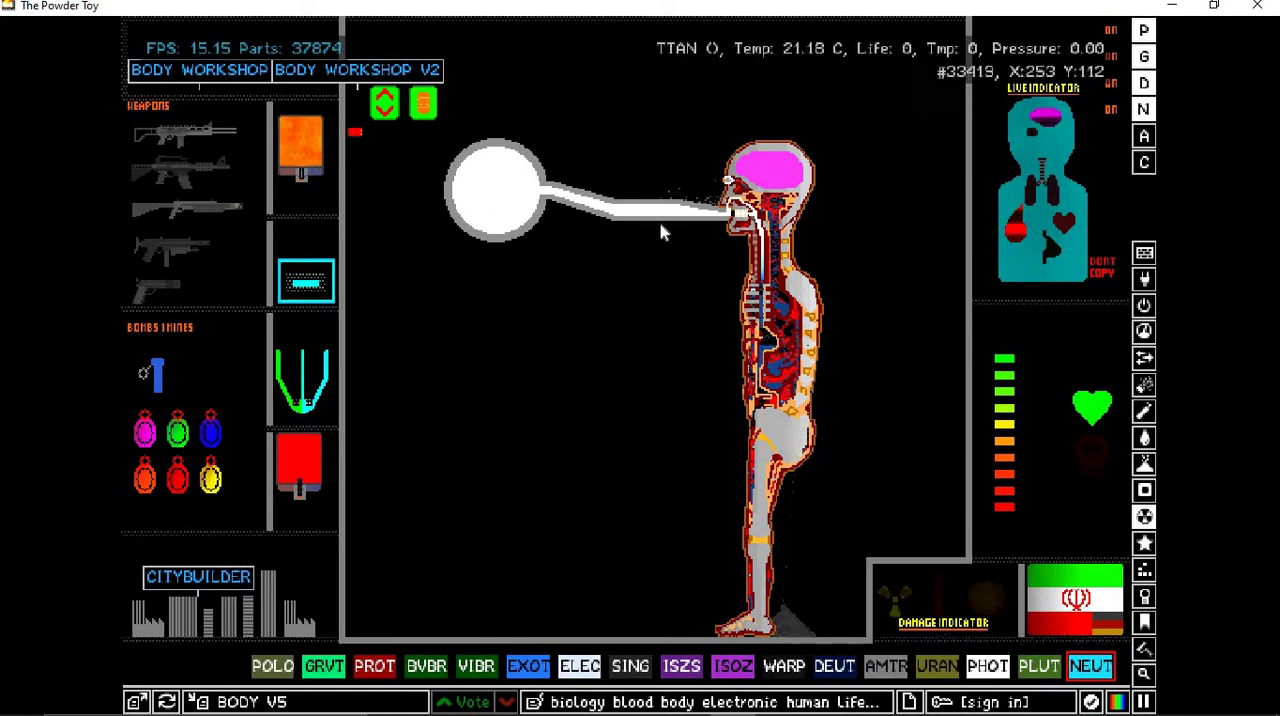
key("z")
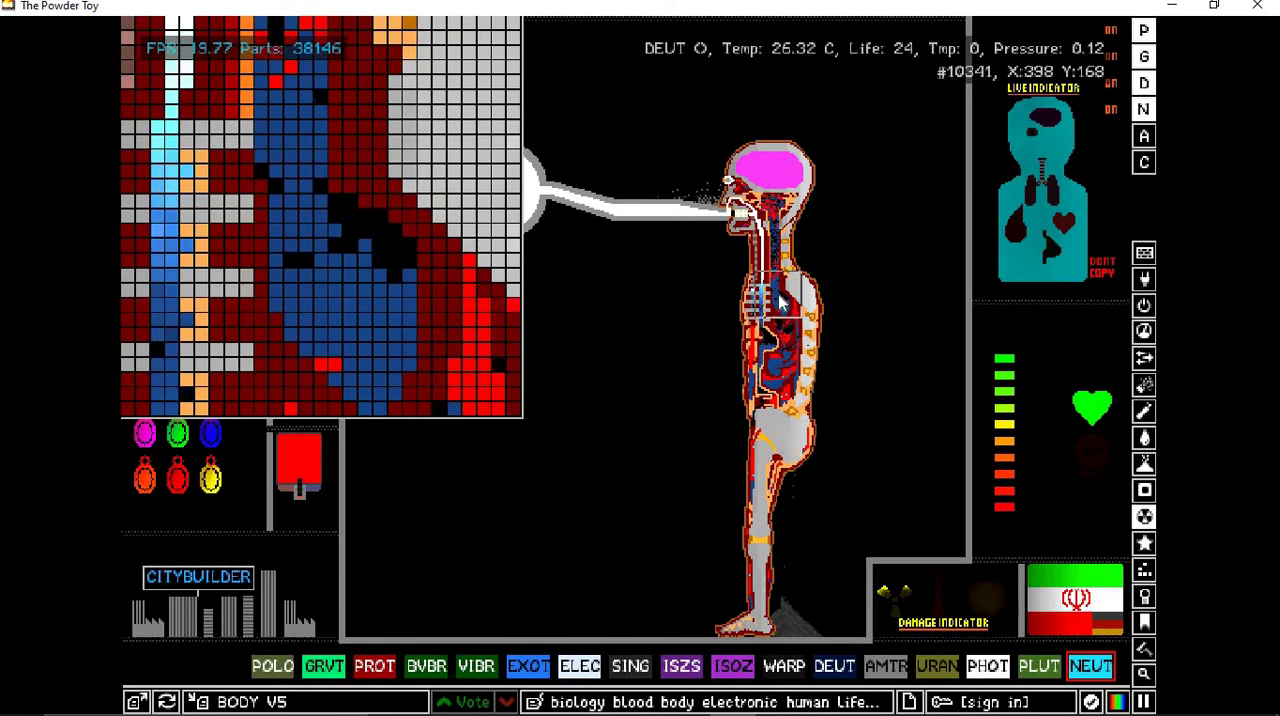
key("z")
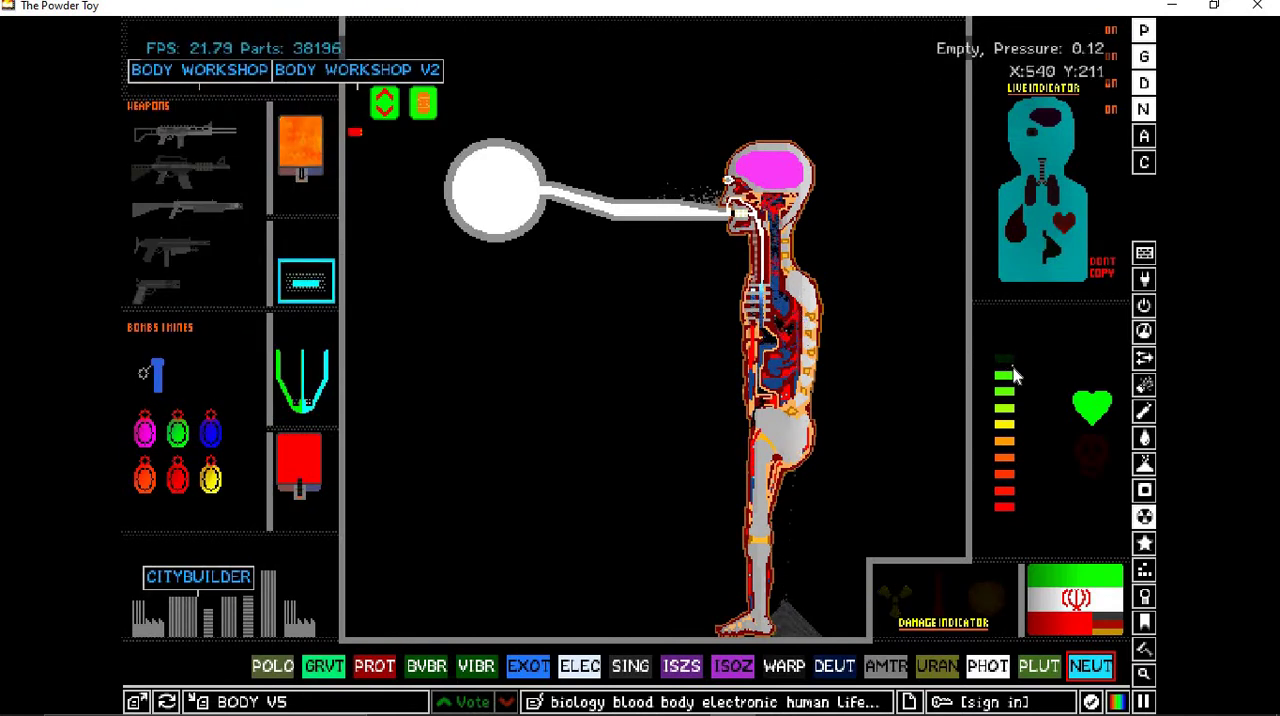
key("z")
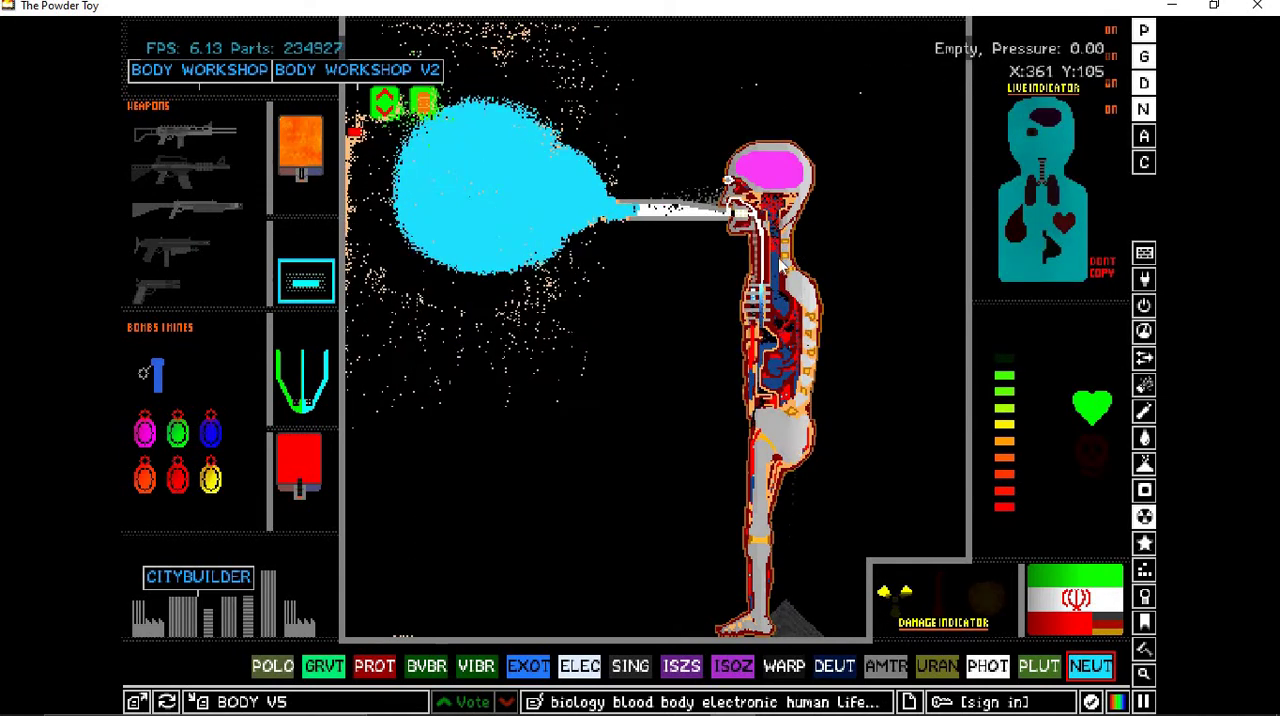
Zoom on the figure's mouth and watch the neutron blast engulf the figure.
key("z")
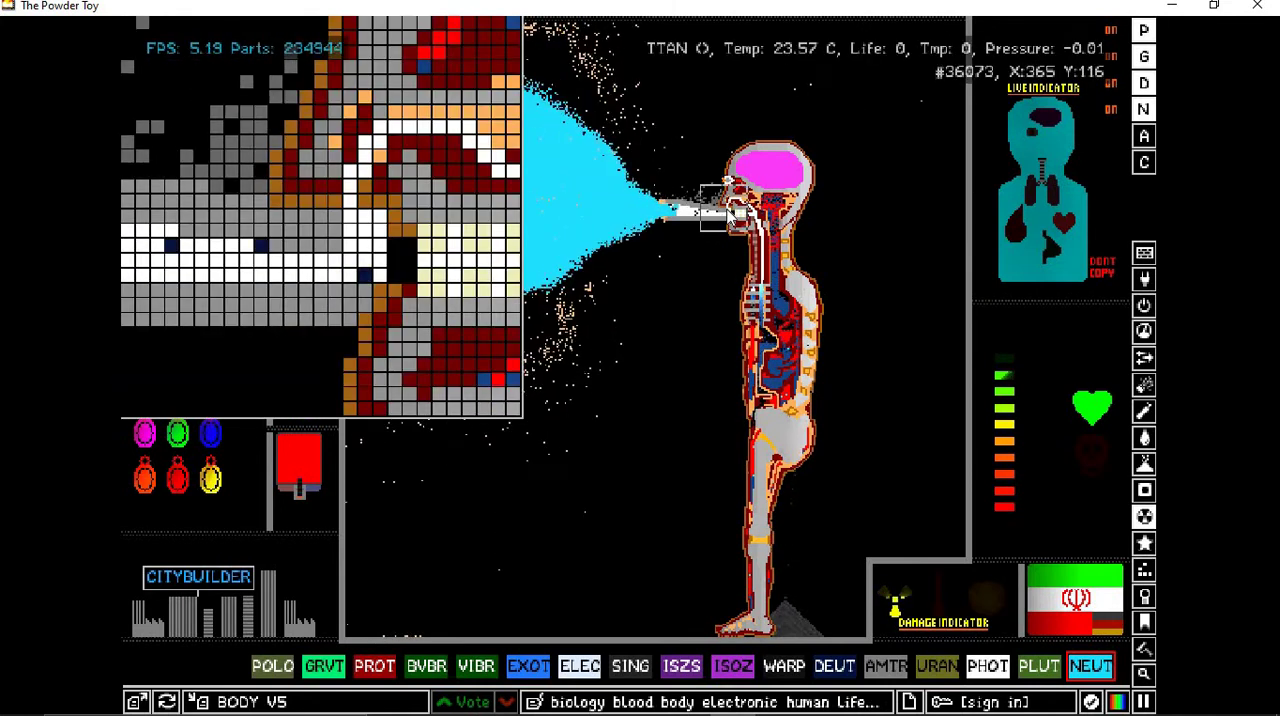
key("z")
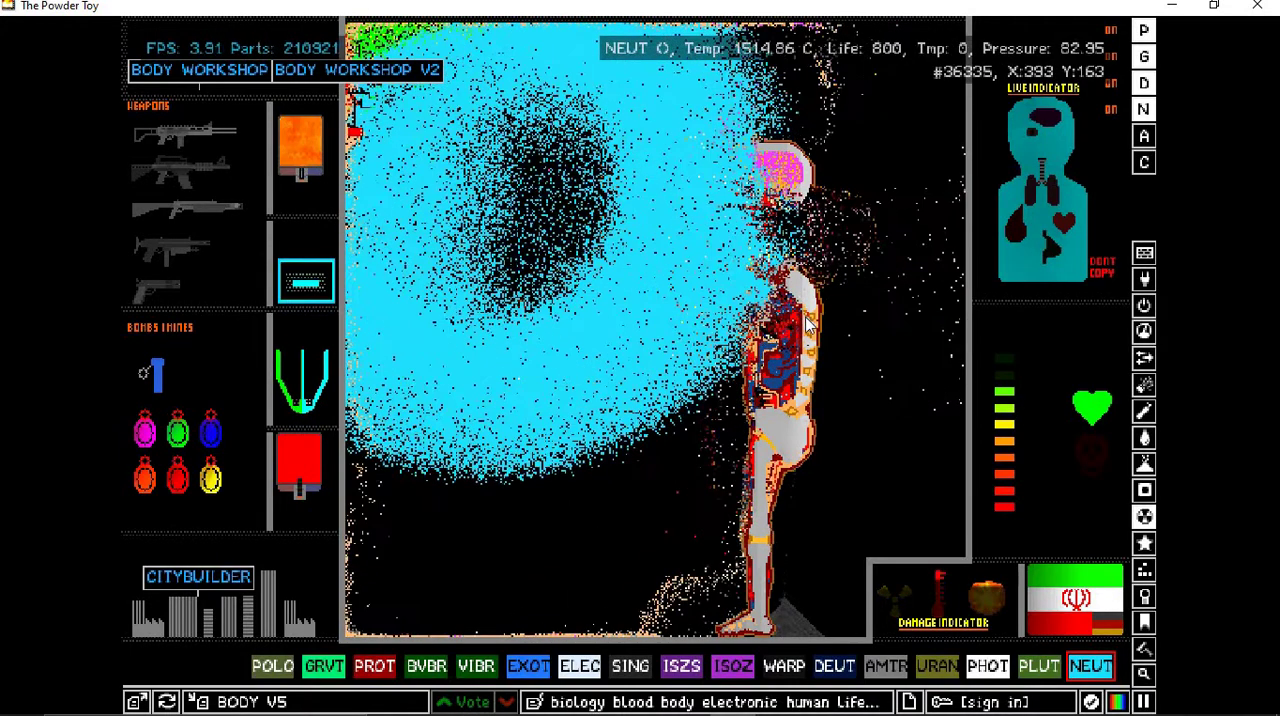
key("z")
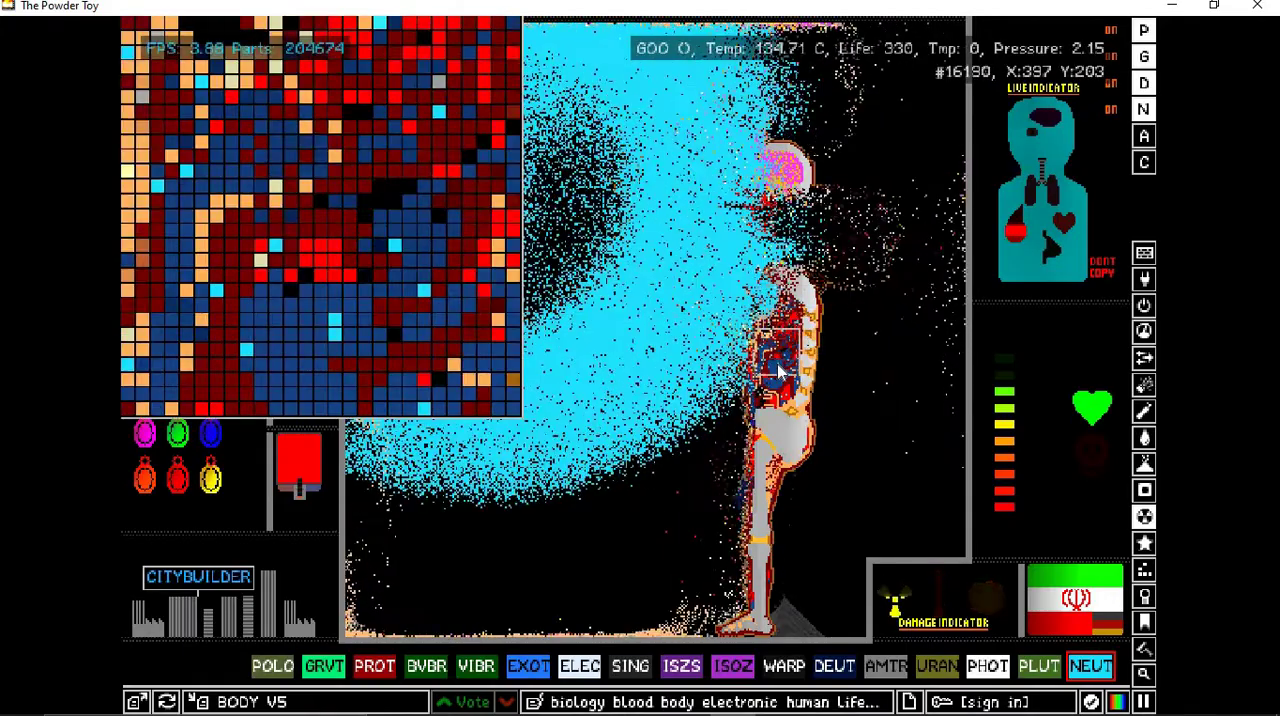